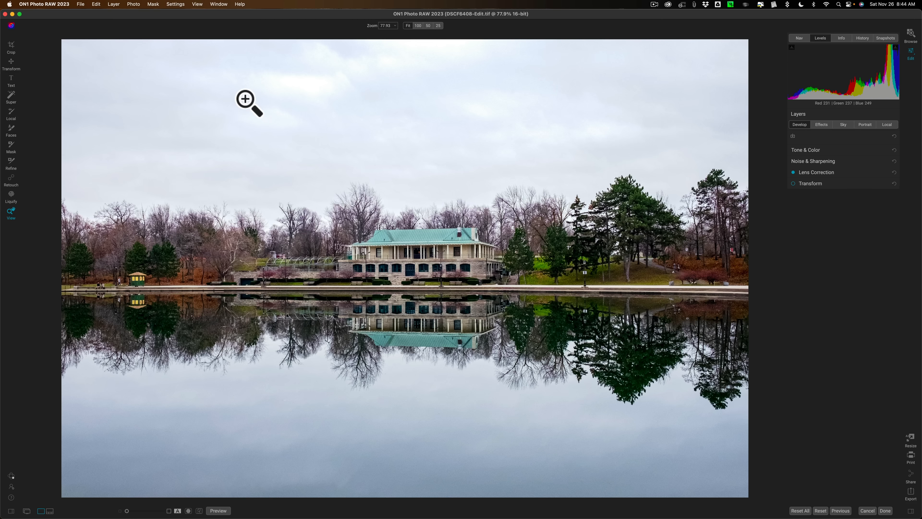
Switch to Safari and look through the Online Photography Training newsletter page and the site's home page.
key("ctrl+Right")
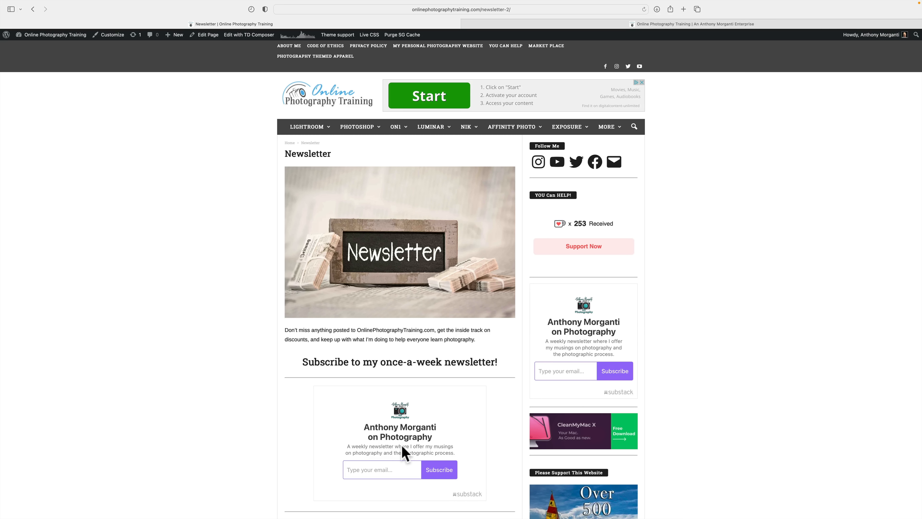
scroll(403, 451, "down", 3)
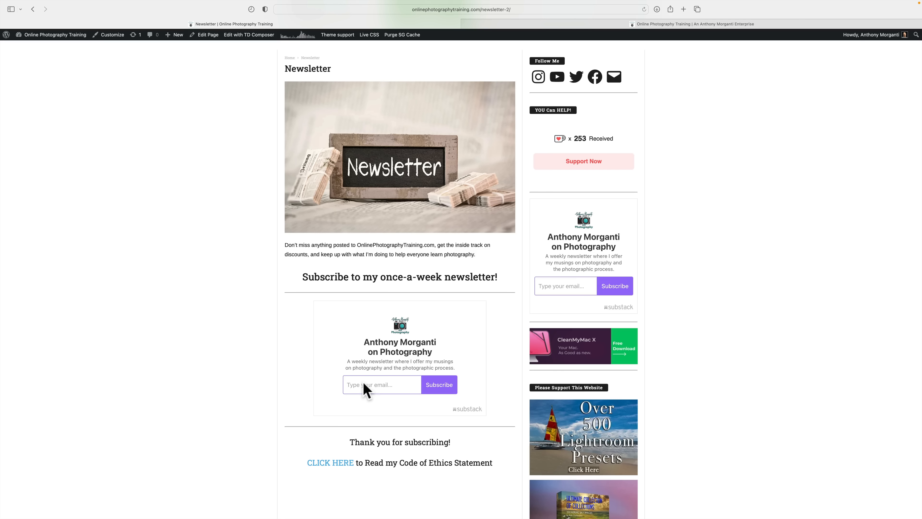
mouse_move(521, 6)
left_click(517, 33)
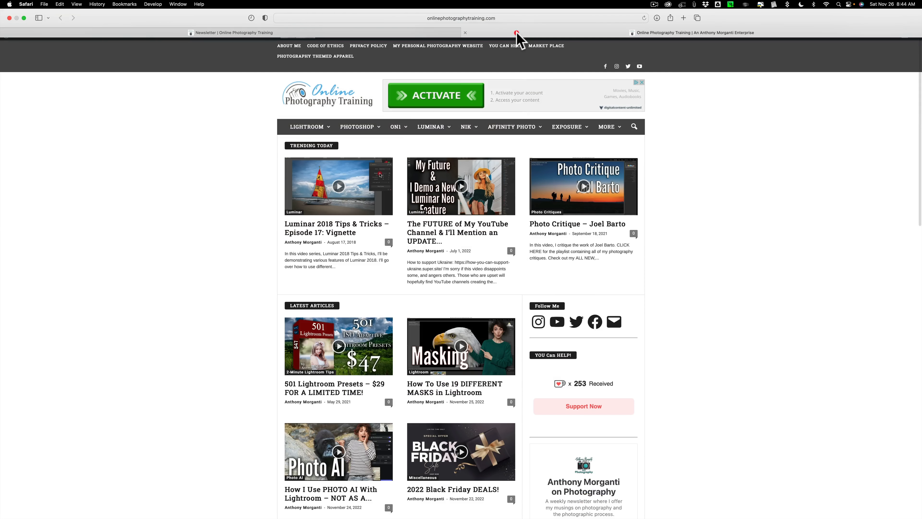
scroll(708, 278, "down", 5)
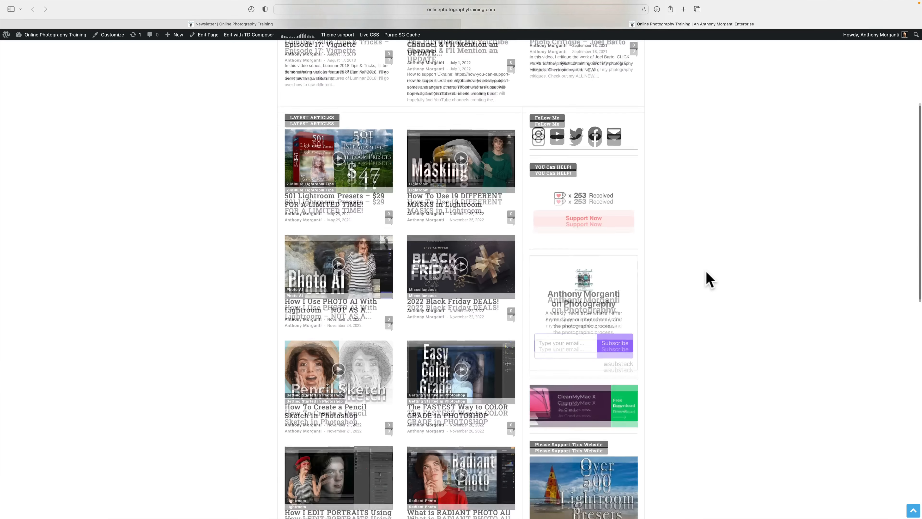
scroll(706, 272, "down", 1)
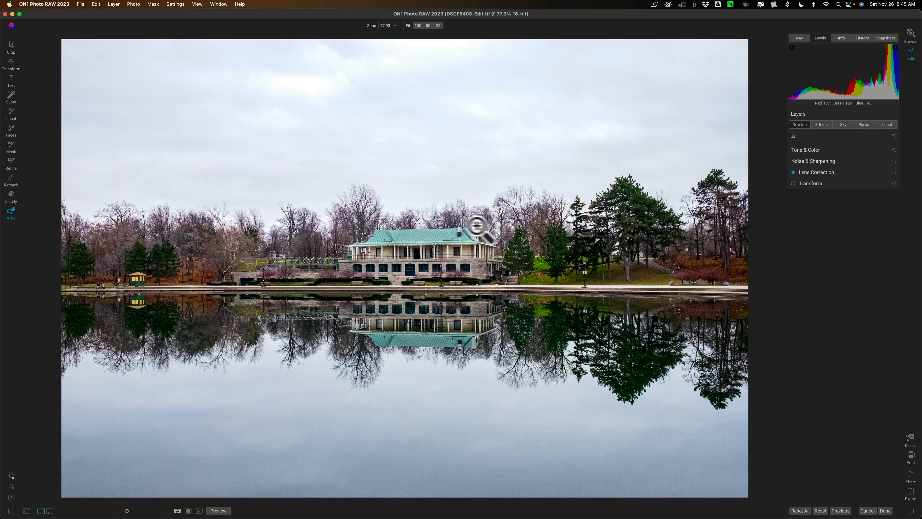
Switch back to ON1 Photo RAW 2023 and review the photo's Tone & Color adjustments.
left_click(805, 150)
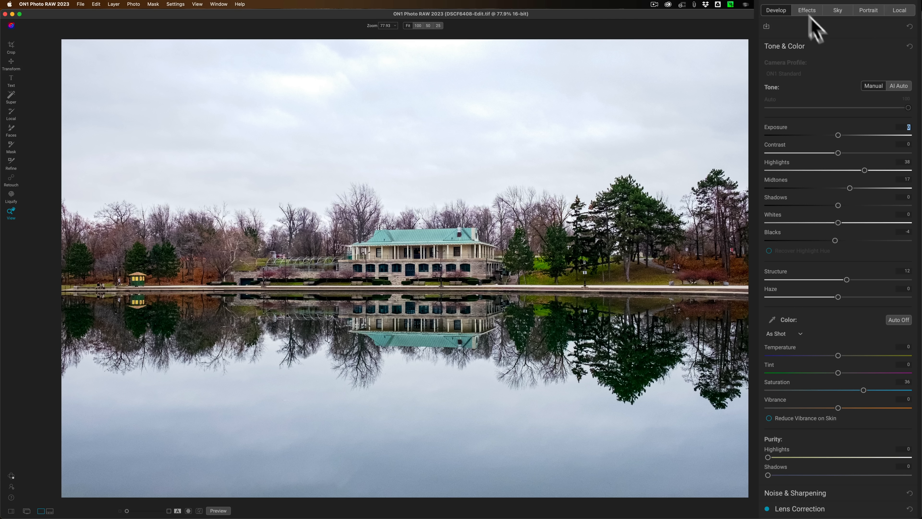
left_click(816, 45)
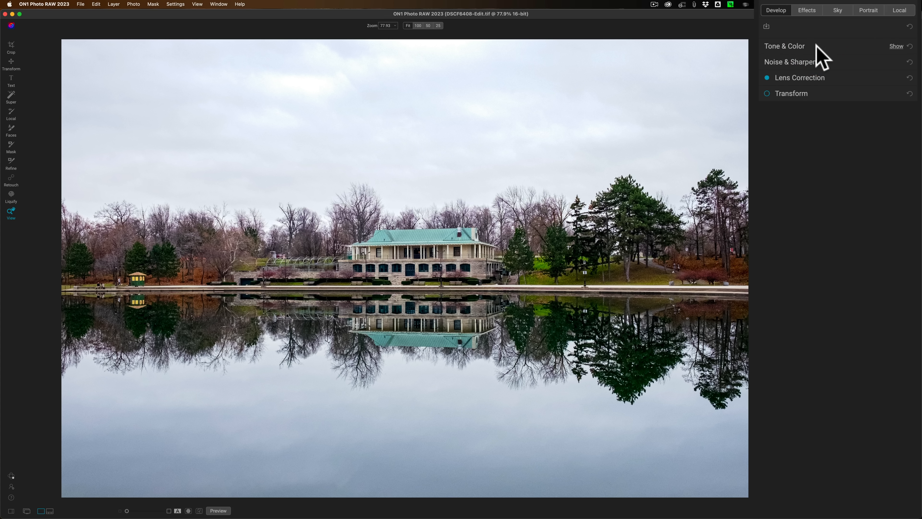
Swap the photo's sky using the OcuDrone Blue Velvet category of Sky Swap AI and preview the other skies in that category.
left_click(835, 10)
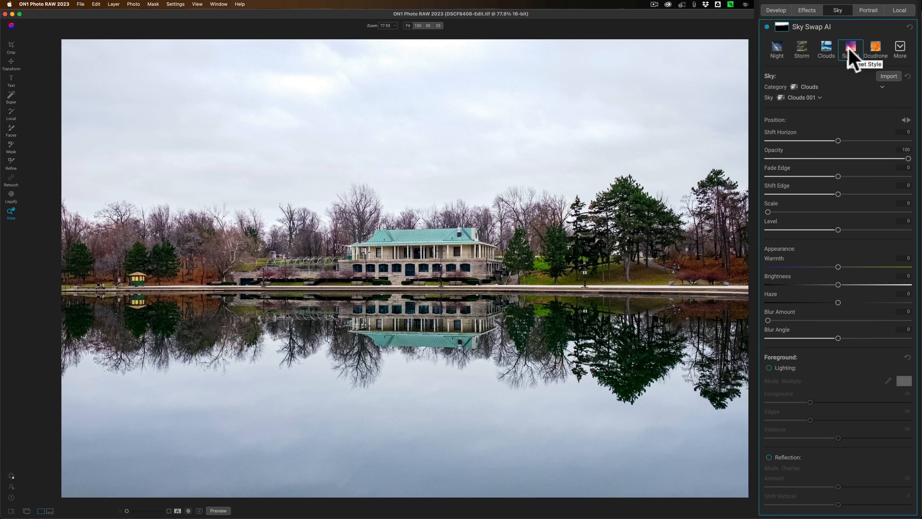
left_click(815, 86)
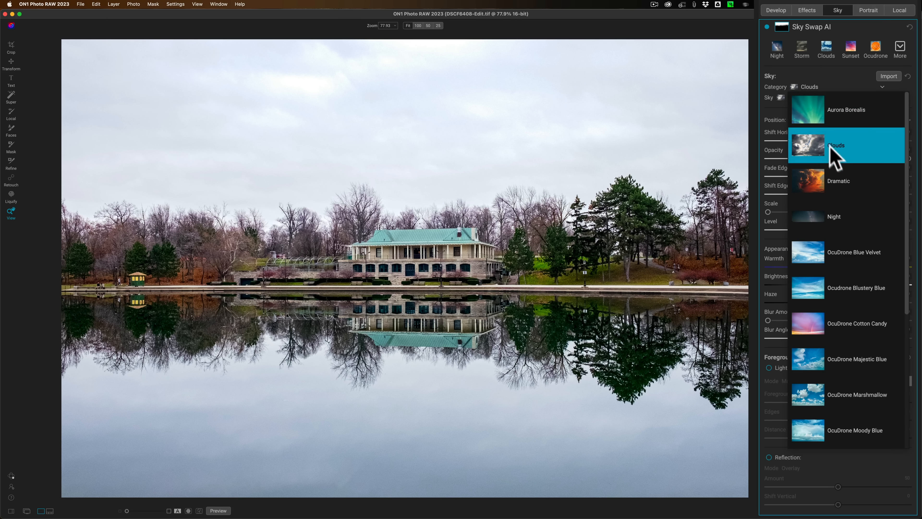
left_click(844, 251)
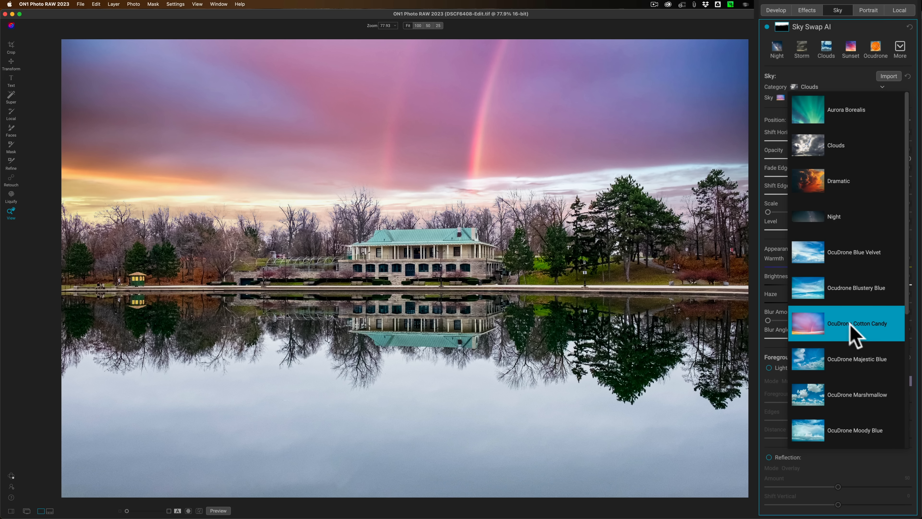
left_click(828, 252)
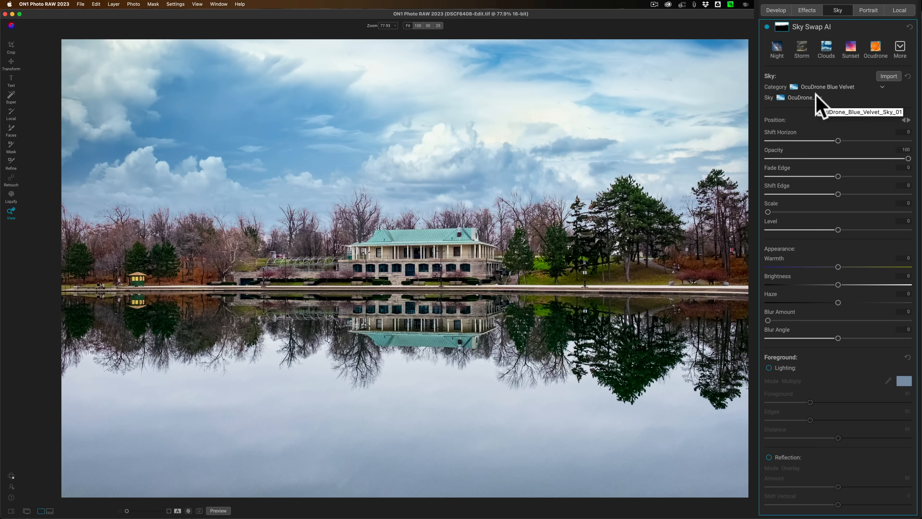
left_click(804, 97)
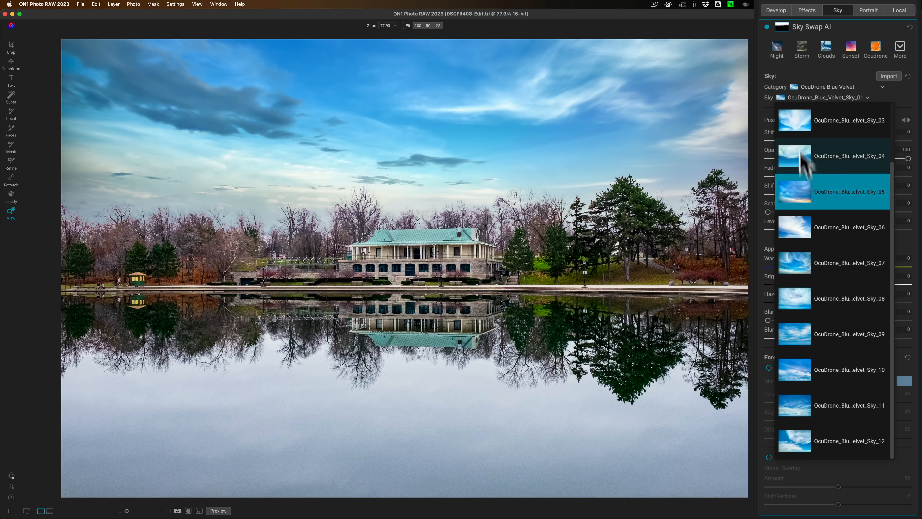
left_click(849, 71)
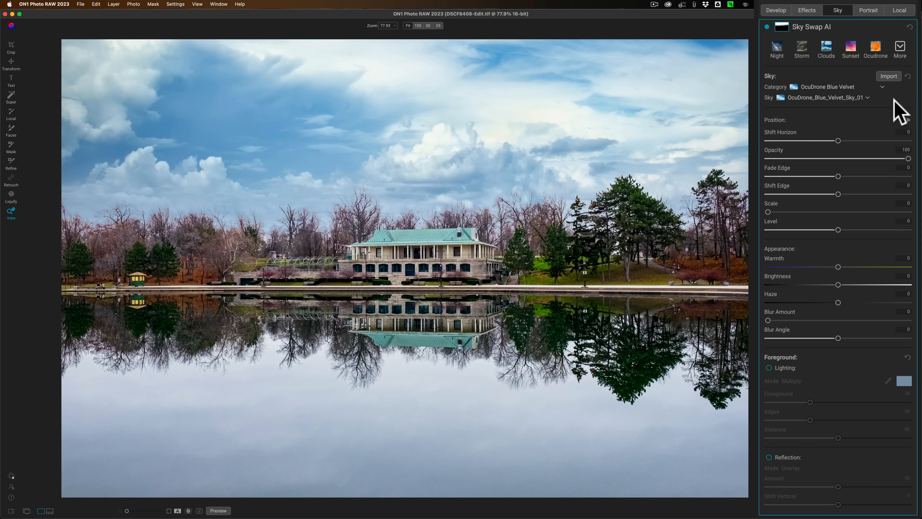
Start a sky import in the Extras Manager and open the Cotton Candy Skies folder within the iCloud Desktop's OcuDrone Ultimate Collection of Collections.
left_click(889, 76)
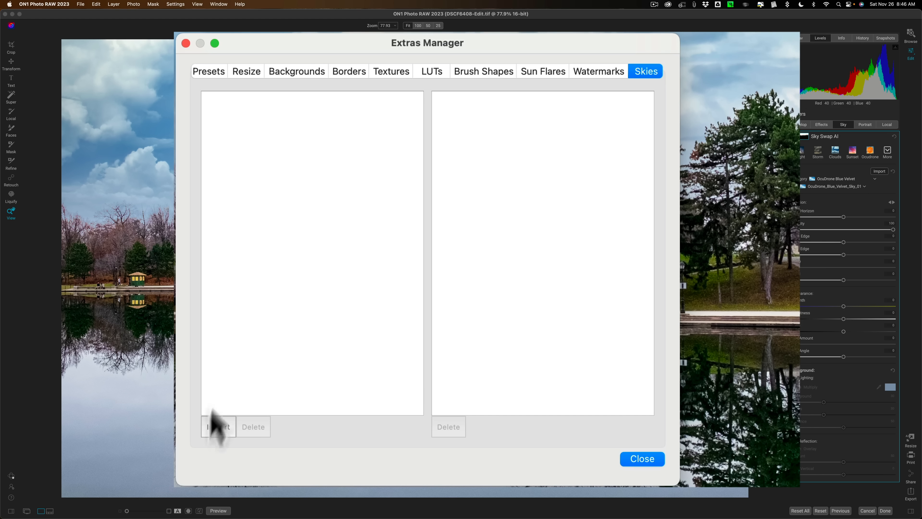
left_click(218, 428)
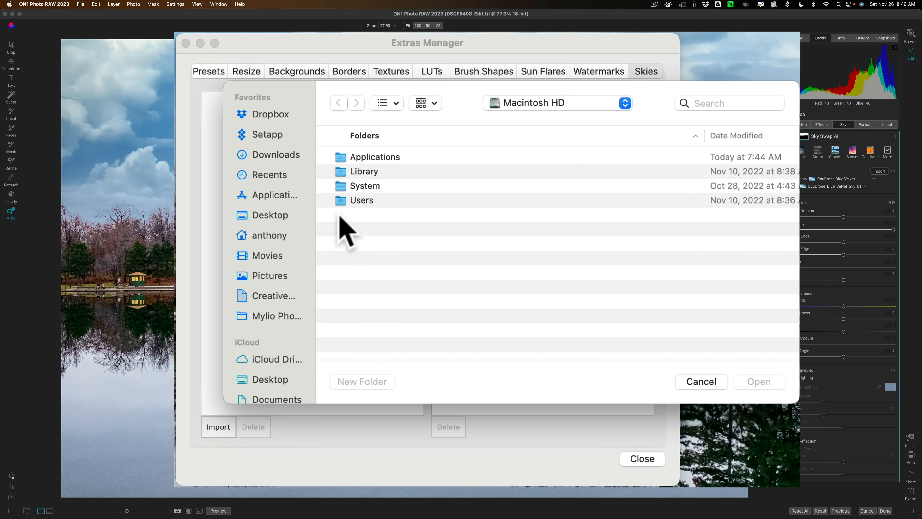
left_click(273, 380)
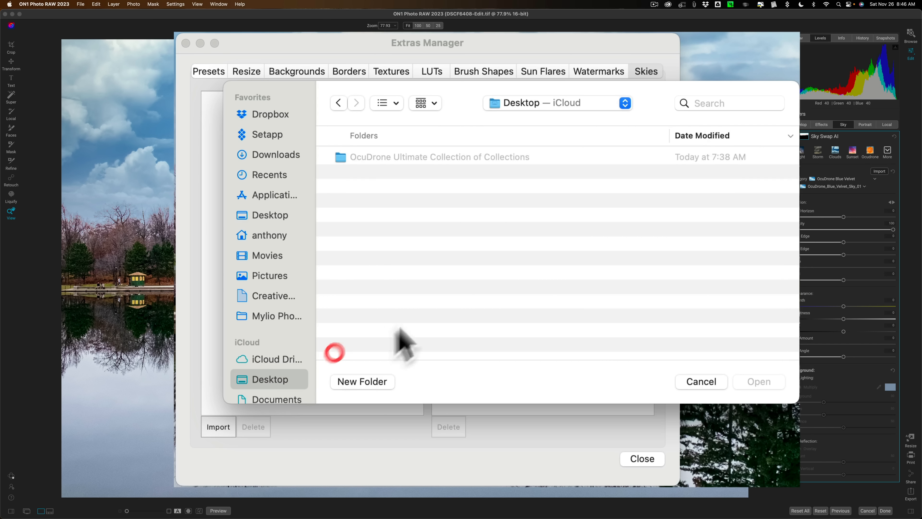
double_click(376, 158)
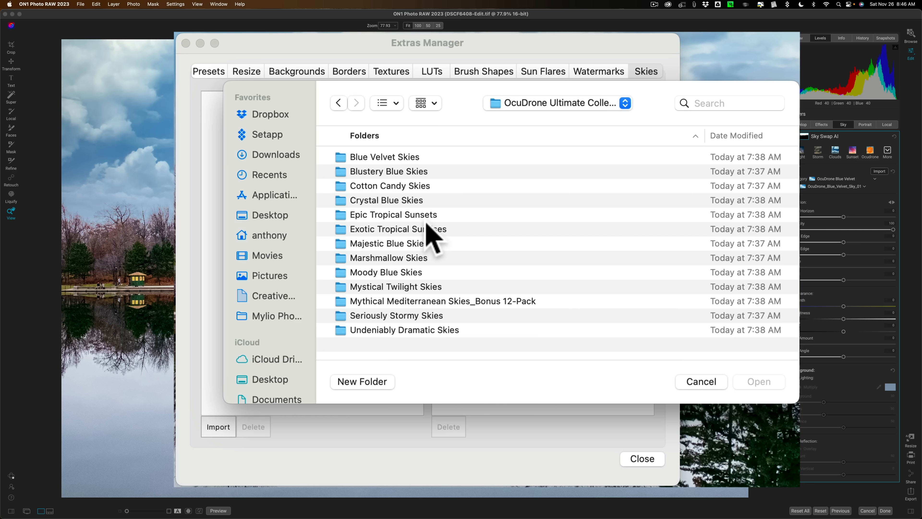
double_click(382, 187)
Select all images from Cotton Candy Sky 01.jpg to Cotton Candy Sky 25.jpg and open them for import.
scroll(476, 221, "down", 5)
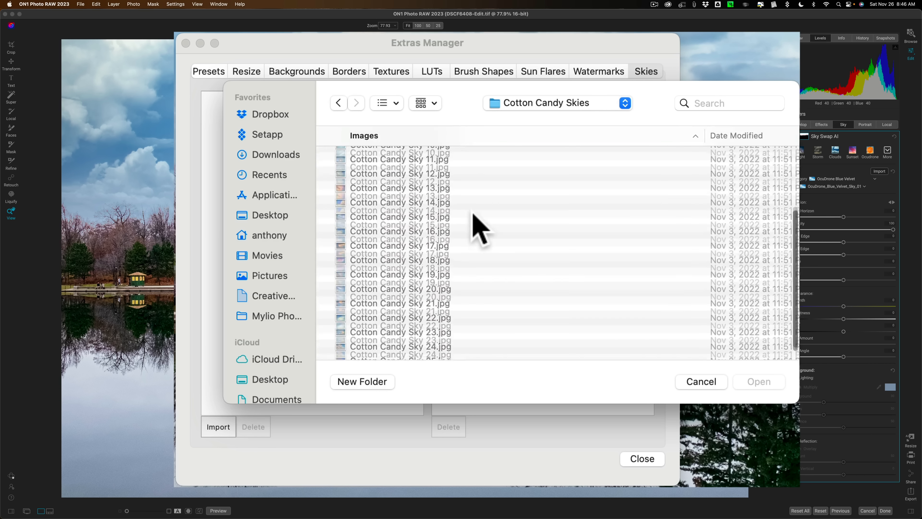
scroll(474, 216, "up", 5)
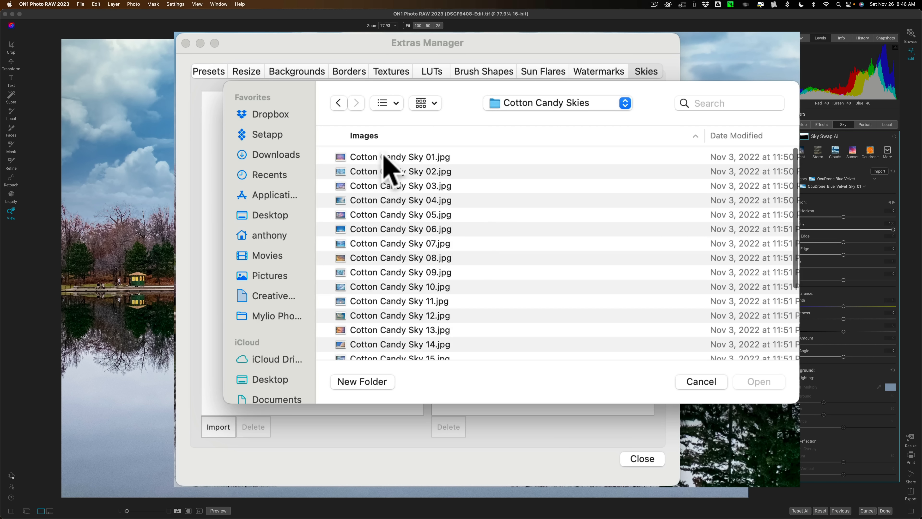
left_click(384, 156)
scroll(495, 279, "down", 5)
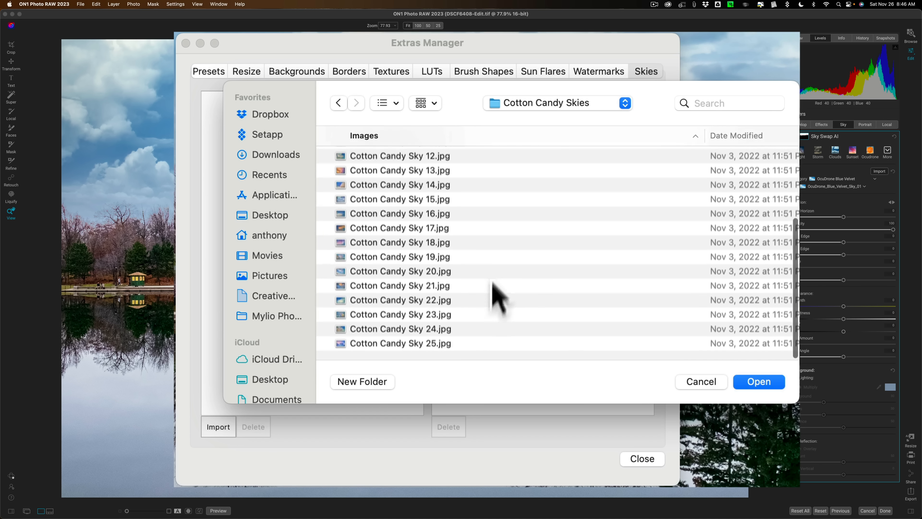
scroll(458, 262, "up", 5)
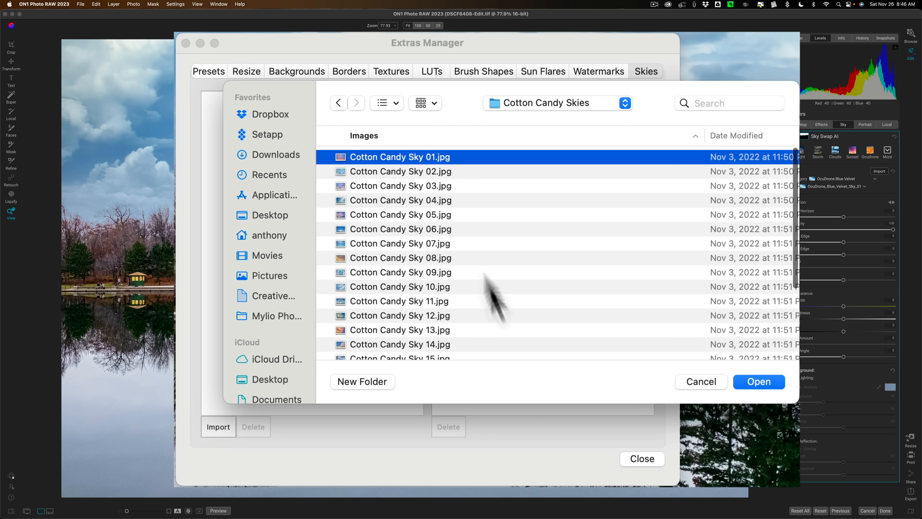
scroll(501, 308, "down", 3)
scroll(503, 318, "down", 2)
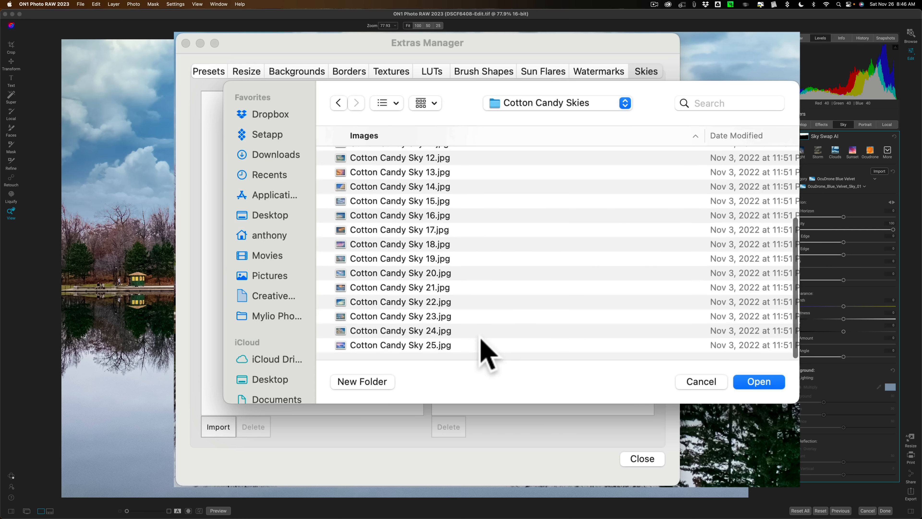
left_click(469, 345, "shift")
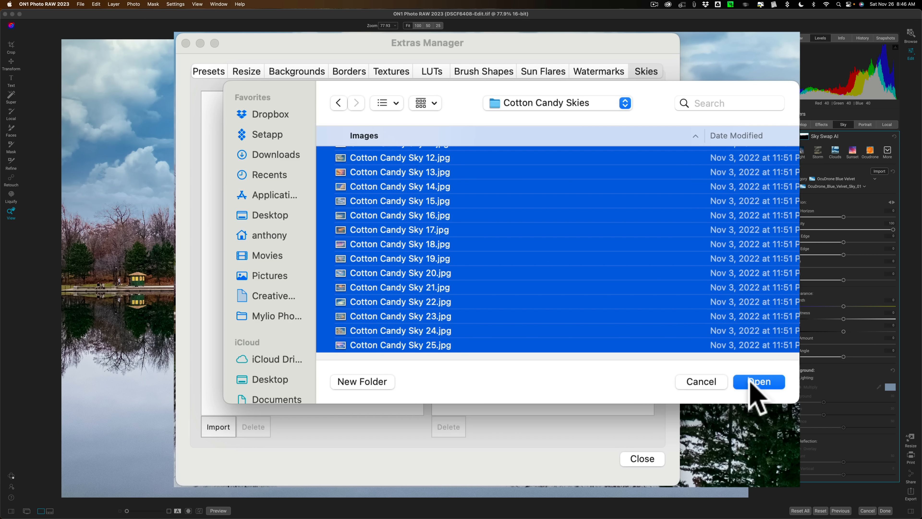
left_click(759, 382)
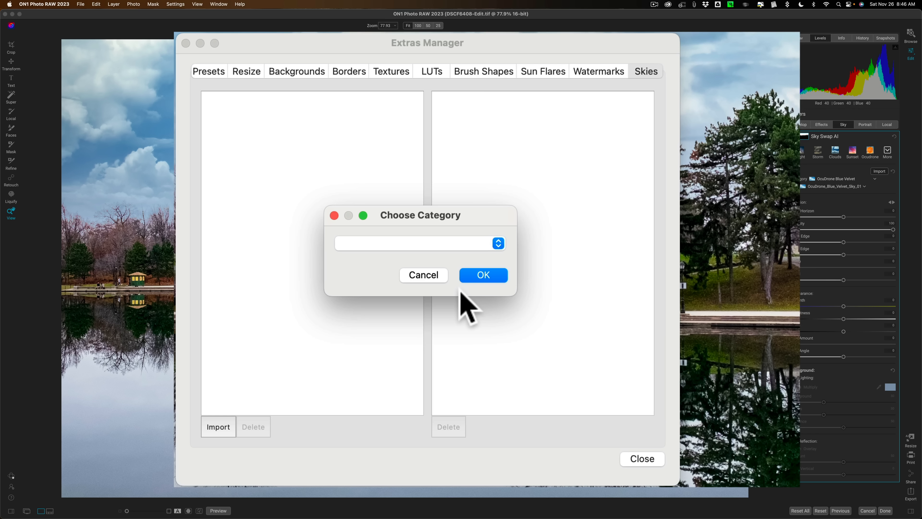
Import the selected skies into a new category named Cotton Candy Skies and close the Extras Manager.
left_click(497, 243)
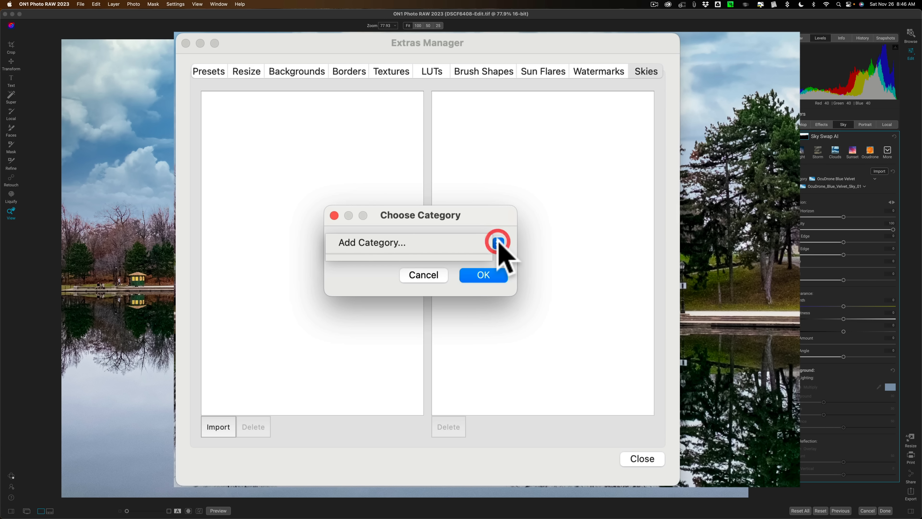
left_click(374, 240)
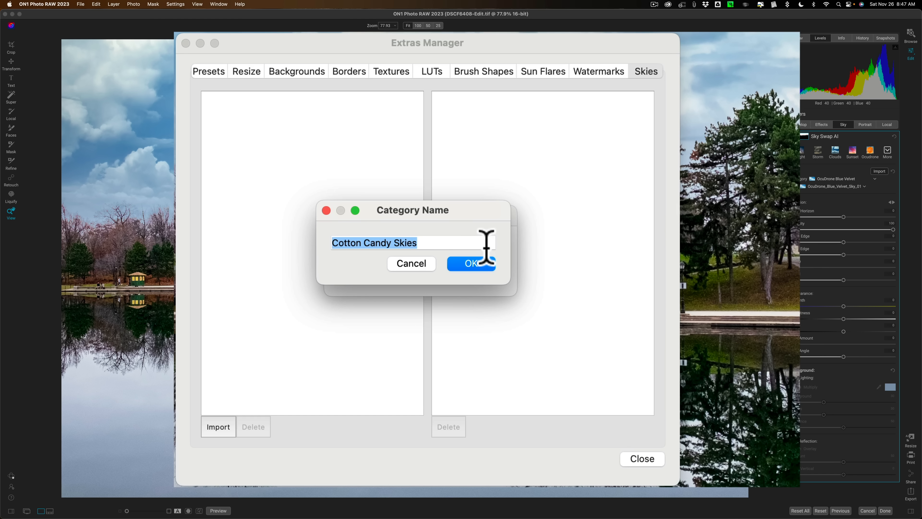
left_click(478, 265)
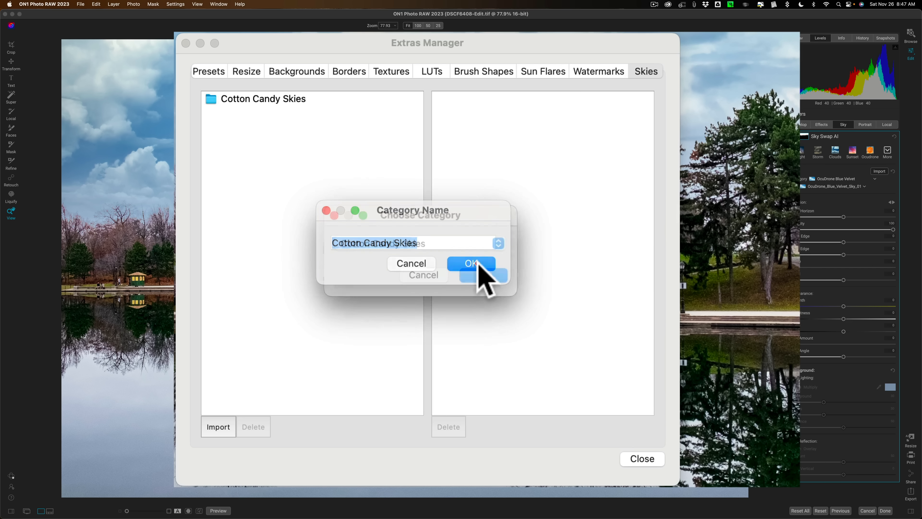
left_click(483, 280)
left_click(234, 97)
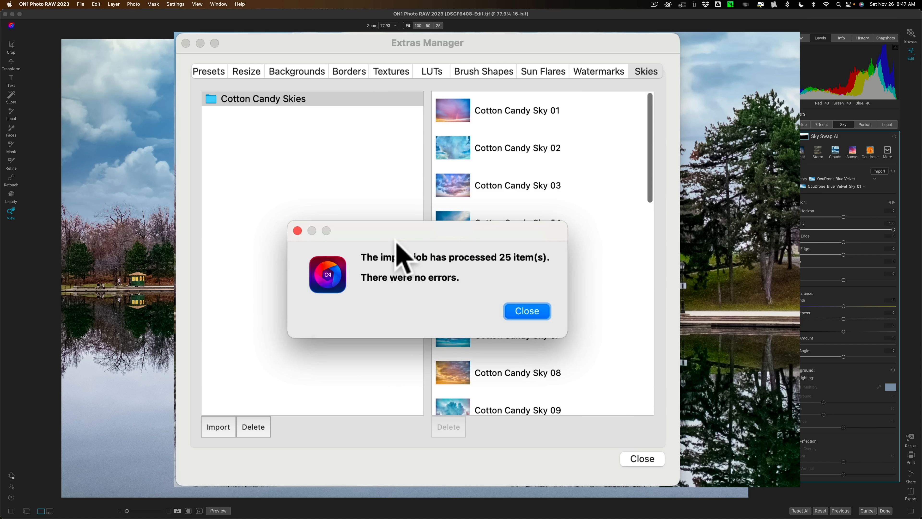
left_click(528, 311)
left_click(642, 458)
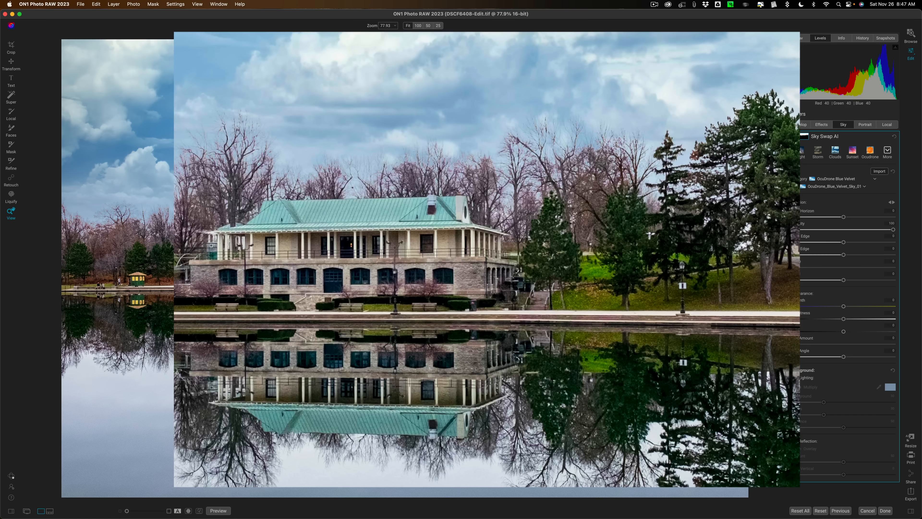
Replace the photo's sky with Cotton Candy Sky 03 from the imported Cotton Candy Skies category.
left_click(822, 87)
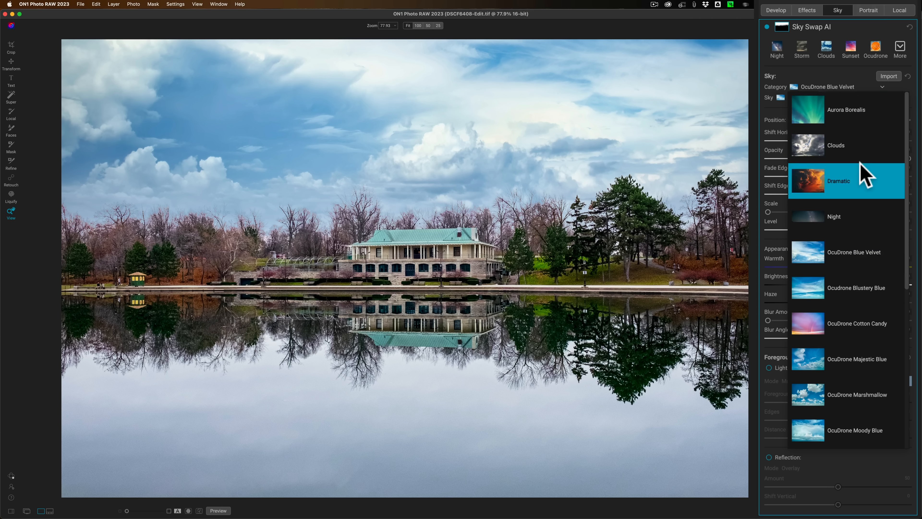
scroll(864, 176, "down", 5)
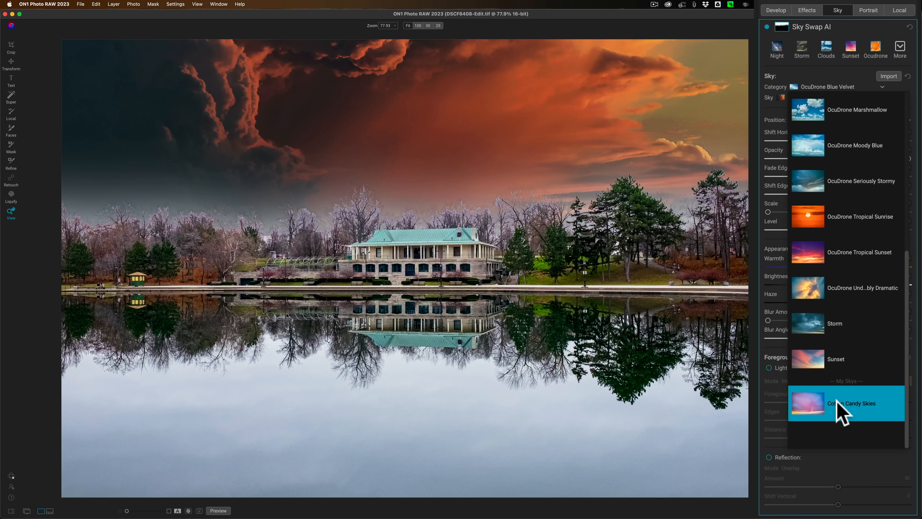
left_click(837, 404)
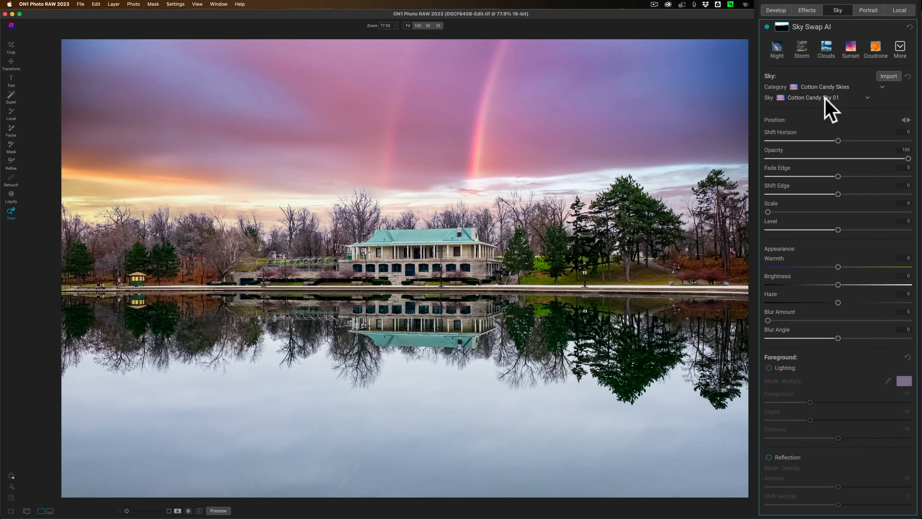
left_click(826, 98)
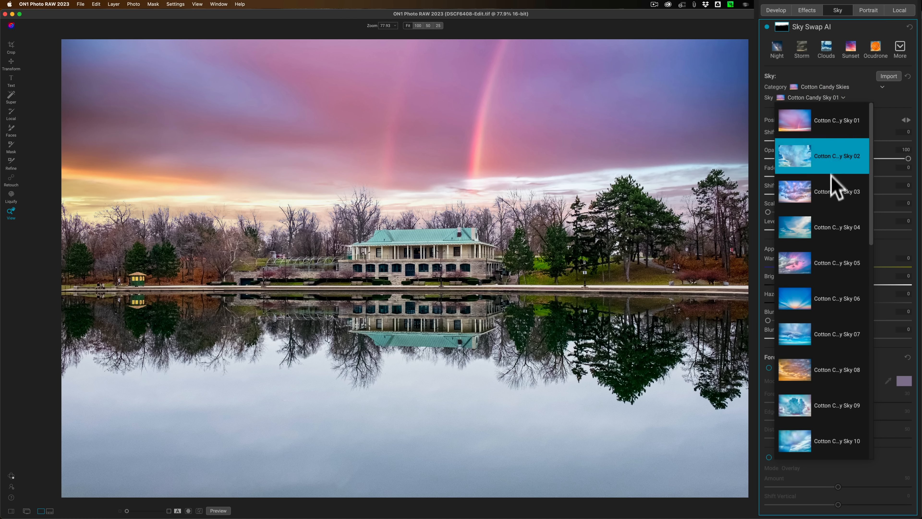
left_click(831, 184)
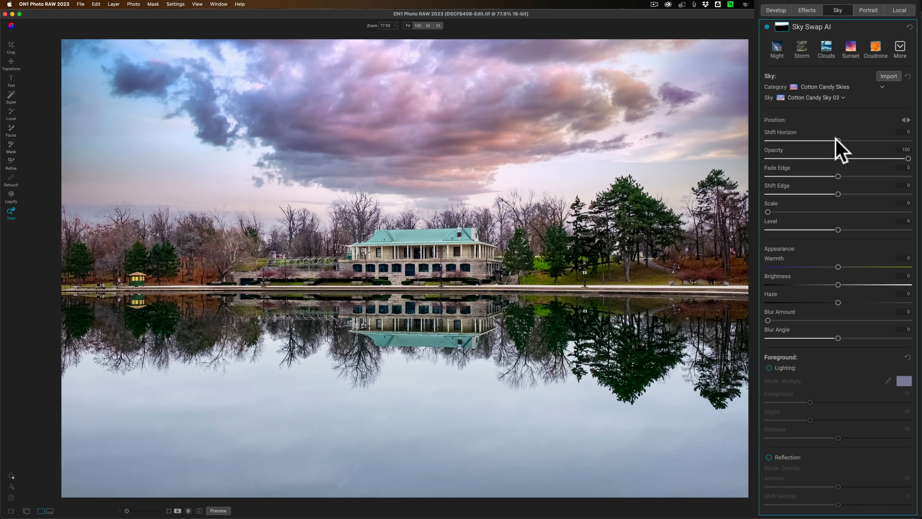
Set the sky's Shift Horizon to 1 and try out its opacity, edge, scale and level adjustments.
mouse_move(836, 139)
left_mouse_down()
mouse_move(859, 139)
mouse_move(838, 140)
left_mouse_up()
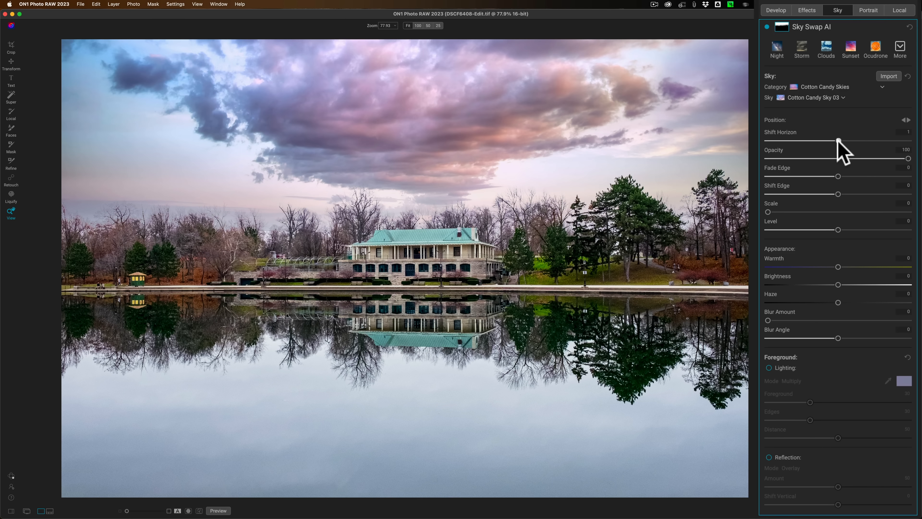
mouse_move(905, 159)
left_mouse_down()
mouse_move(817, 159)
mouse_move(917, 158)
left_mouse_up()
left_click_drag(838, 177, 826, 195)
left_click_drag(768, 212, 758, 266)
left_click_drag(839, 230, 838, 230)
Set the sky's Brightness to -14 and try out Warmth and Haze, resetting both to 0.
left_click_drag(838, 267, 797, 302)
double_click(808, 266)
double_click(796, 301)
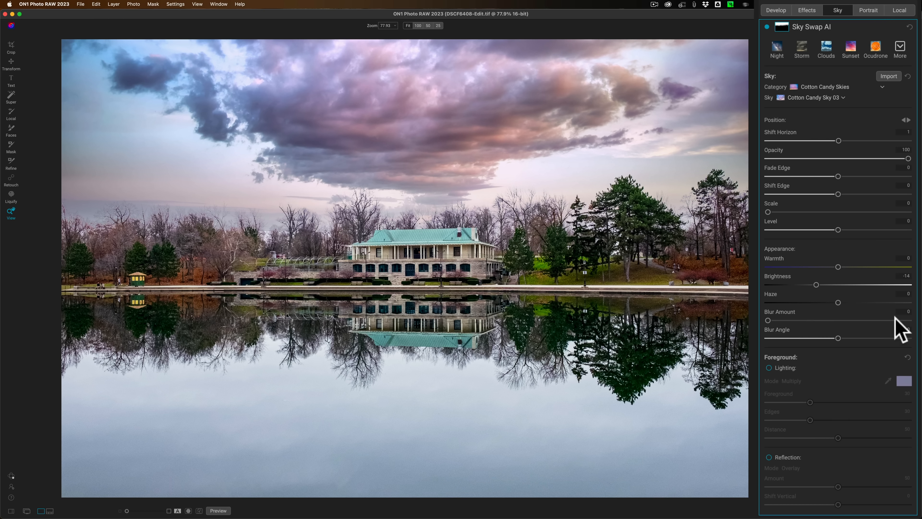
Try a Blur Amount of 28 and a Blur Angle of -4 on the sky, resetting the angle to 0.
left_click(851, 319)
left_click(770, 320)
mouse_move(767, 319)
left_mouse_down()
mouse_move(873, 318)
mouse_move(723, 340)
left_mouse_up()
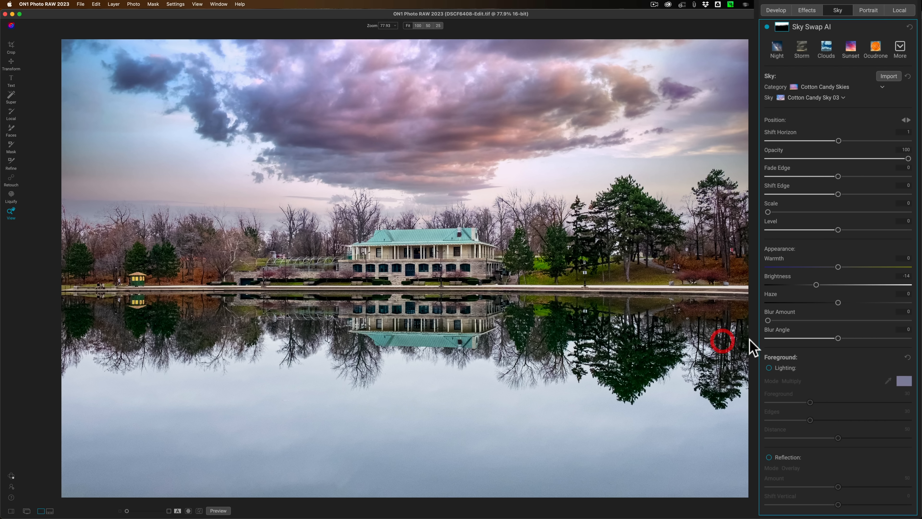
left_click(807, 320)
mouse_move(839, 338)
left_mouse_down()
mouse_move(912, 340)
mouse_move(799, 342)
mouse_move(835, 338)
left_mouse_up()
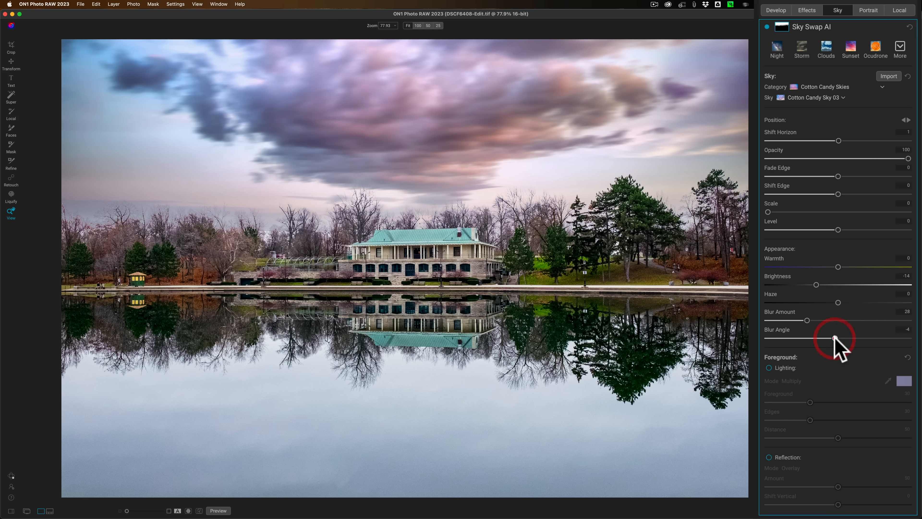
double_click(835, 338)
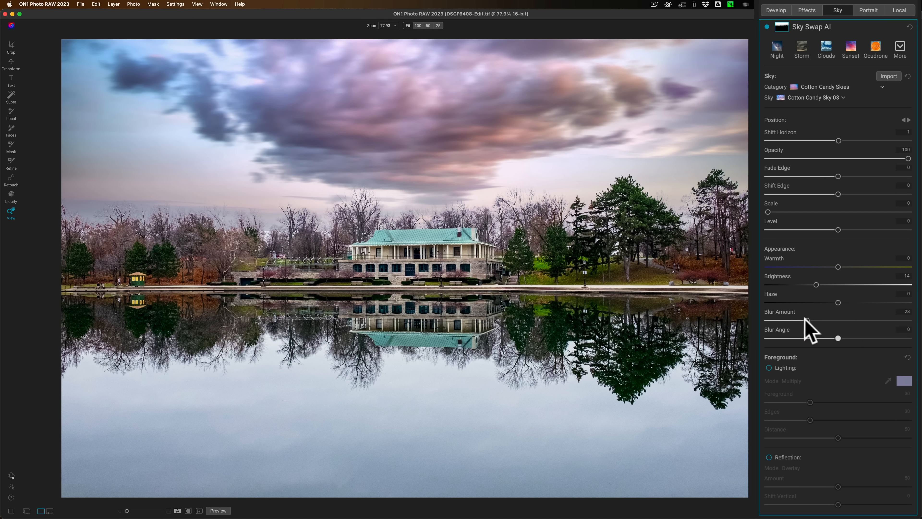
Return the sky's Blur Amount to 0 and set its Blur Angle to -90.
left_click_drag(806, 321, 745, 323)
left_click_drag(838, 339, 747, 333)
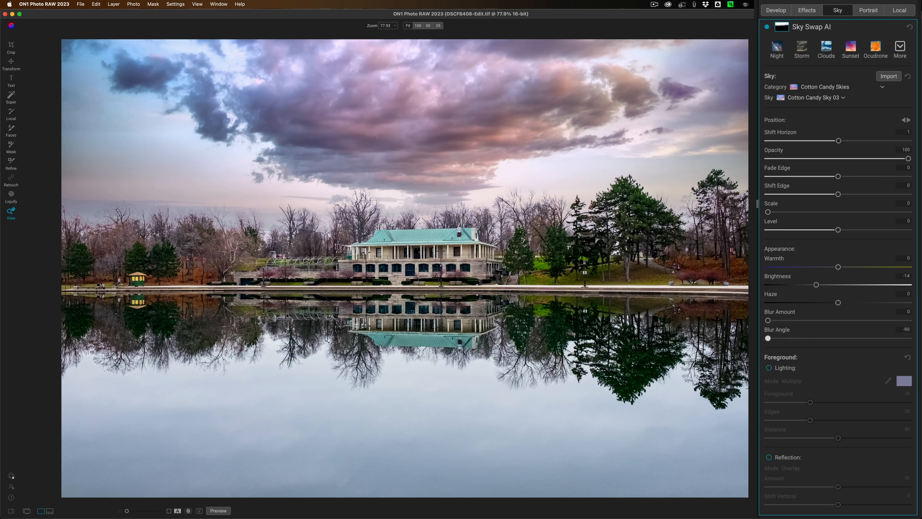
left_click(787, 345)
Enable foreground Lighting in Multiply mode with Foreground 28, Edges 29 and Distance 20.
left_click(770, 368)
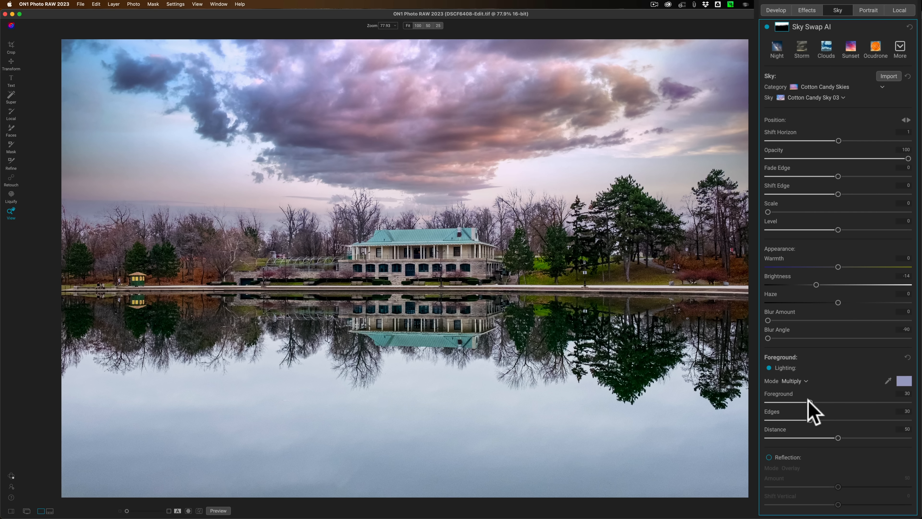
left_click_drag(810, 402, 798, 428)
left_click(818, 420)
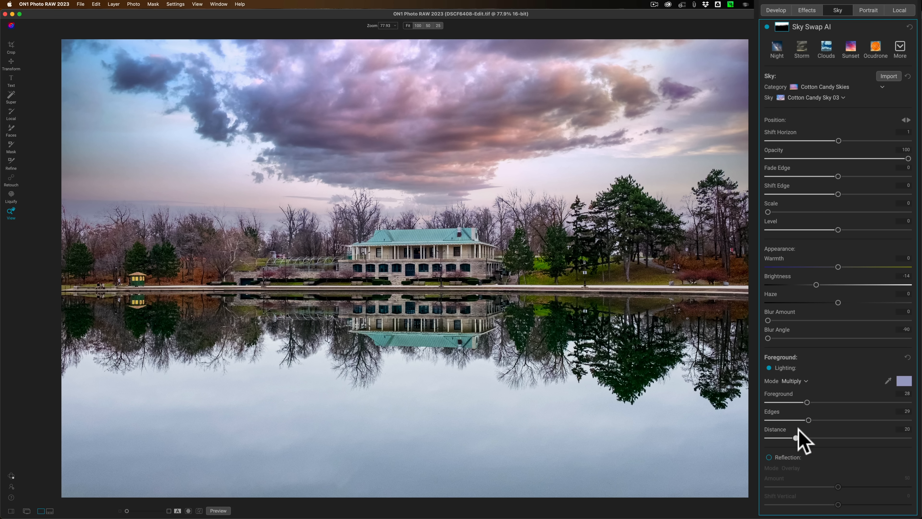
Enable the sky Reflection in Overlay mode, increase its Amount and set Shift Vertical to about -22.
left_click(770, 458)
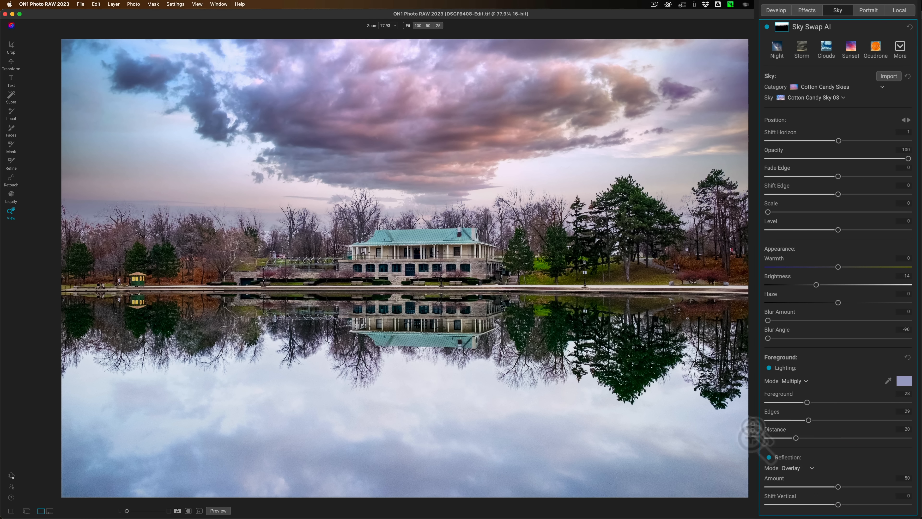
left_click_drag(837, 505, 869, 487)
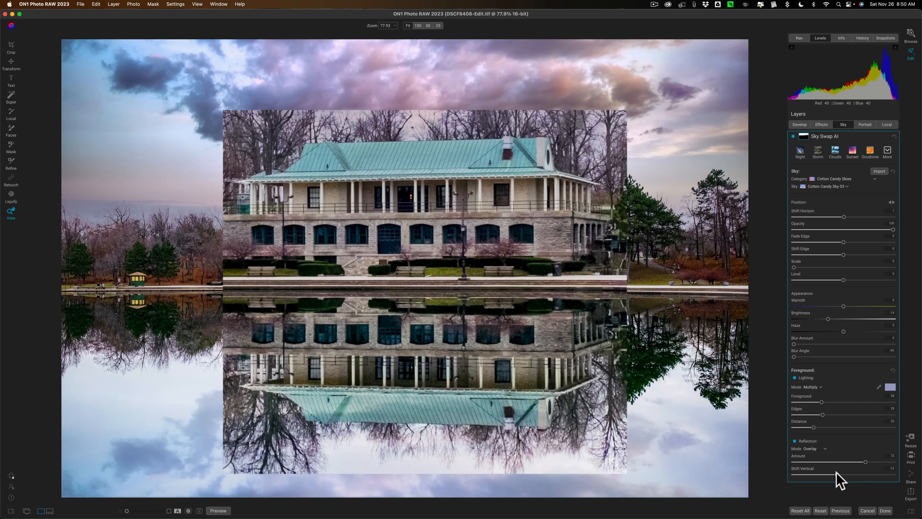
left_click_drag(833, 474, 838, 474)
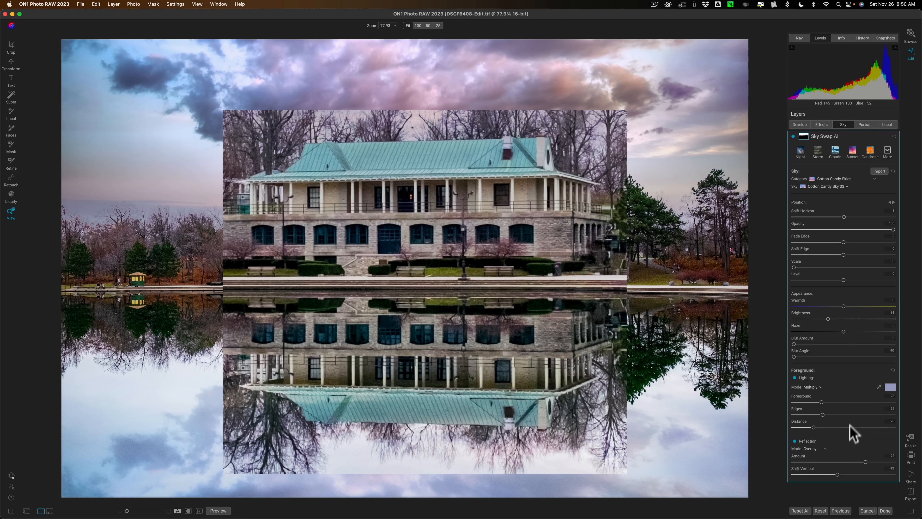
left_click_drag(837, 474, 832, 474)
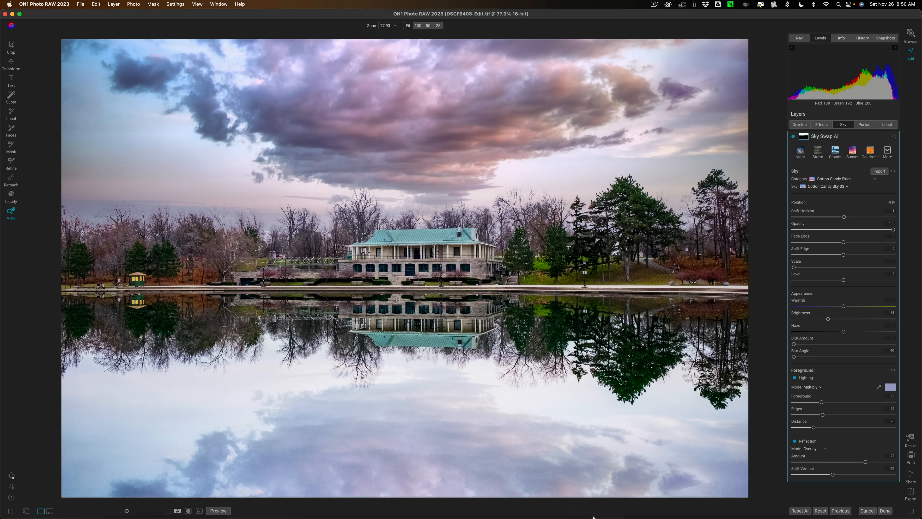
Switch to Luminar Neo and open the sky selection of the Sky AI tool for the bridge photo.
mouse_move(593, 517)
left_click(630, 500)
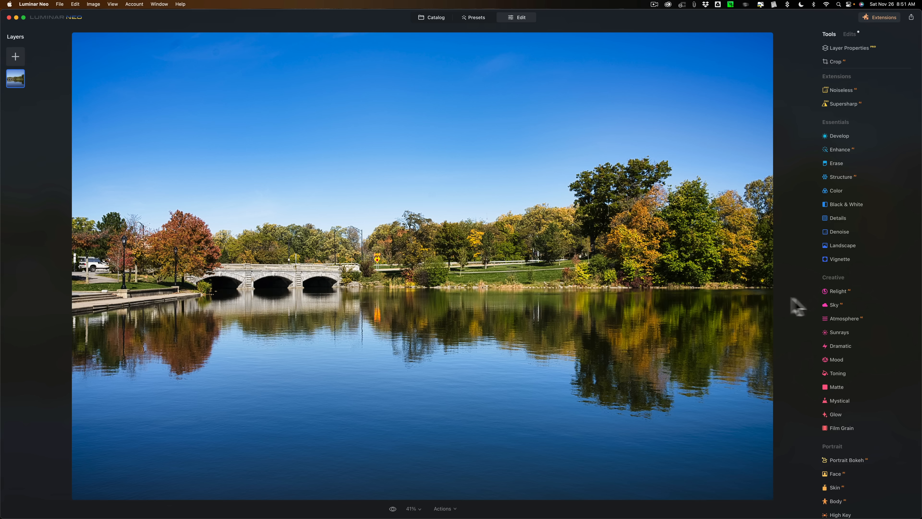
left_click(835, 305)
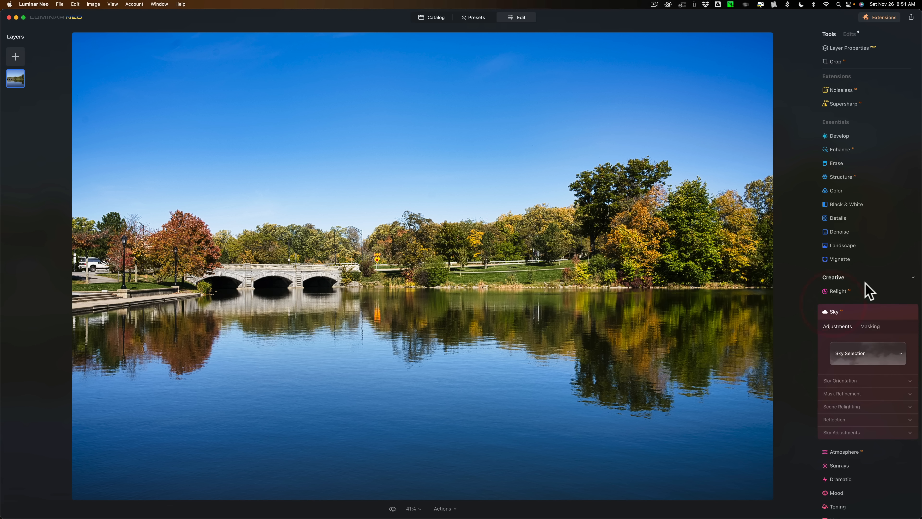
scroll(866, 290, "down", 6)
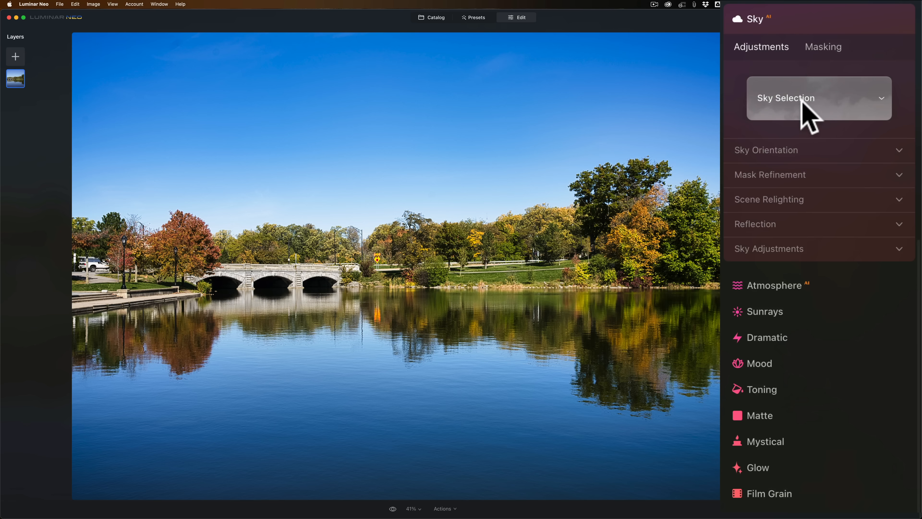
left_click(808, 100)
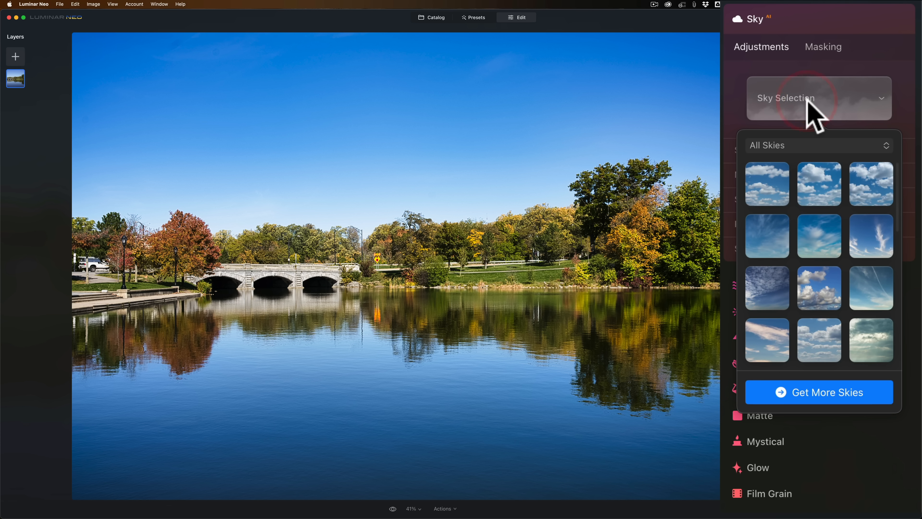
Try the Blue Sky 2, Blue Sky 8, Dramatic Sky 3, Dramatic Sunset 3, Dramatic Sunset 7 and Galaxy 2 skies on the photo.
left_click(822, 176)
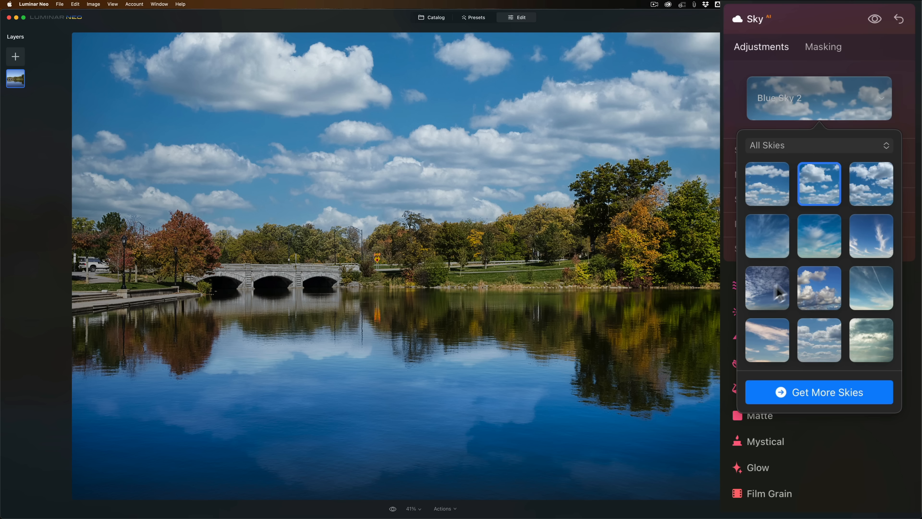
left_click(824, 294)
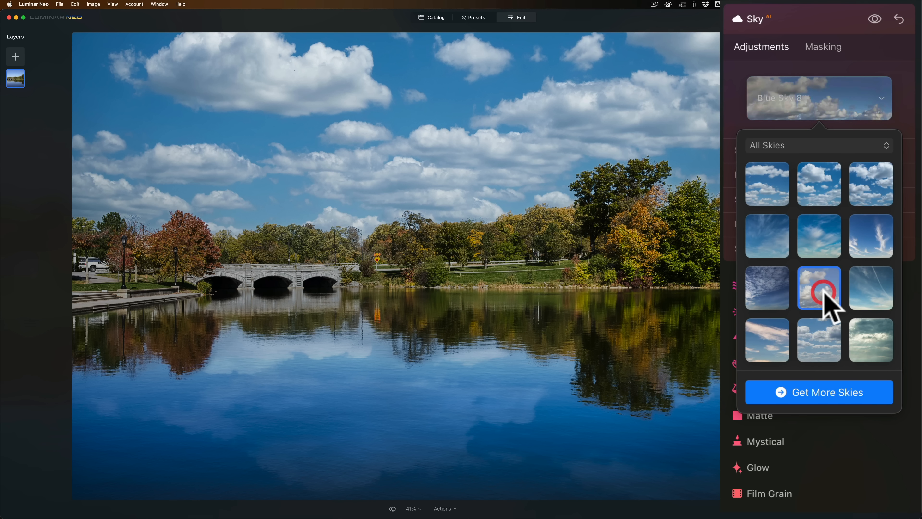
scroll(824, 293, "down", 3)
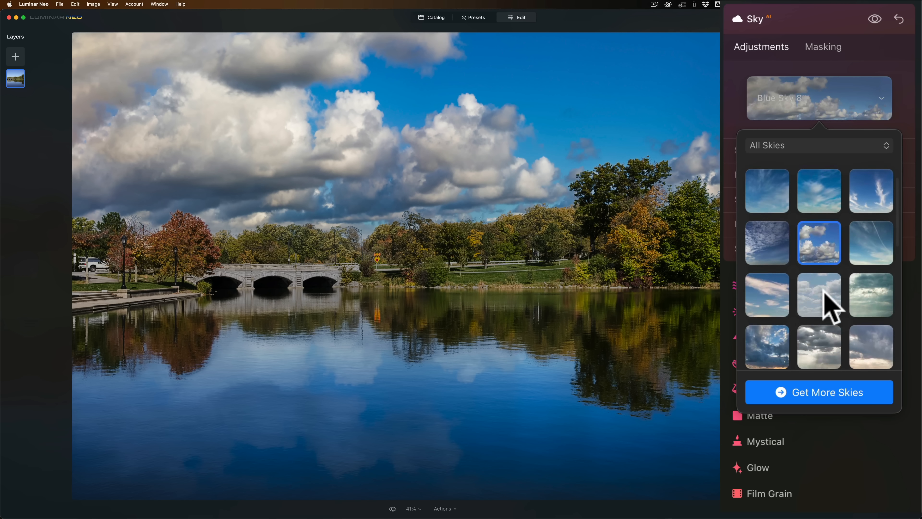
left_click(821, 336)
scroll(821, 336, "down", 5)
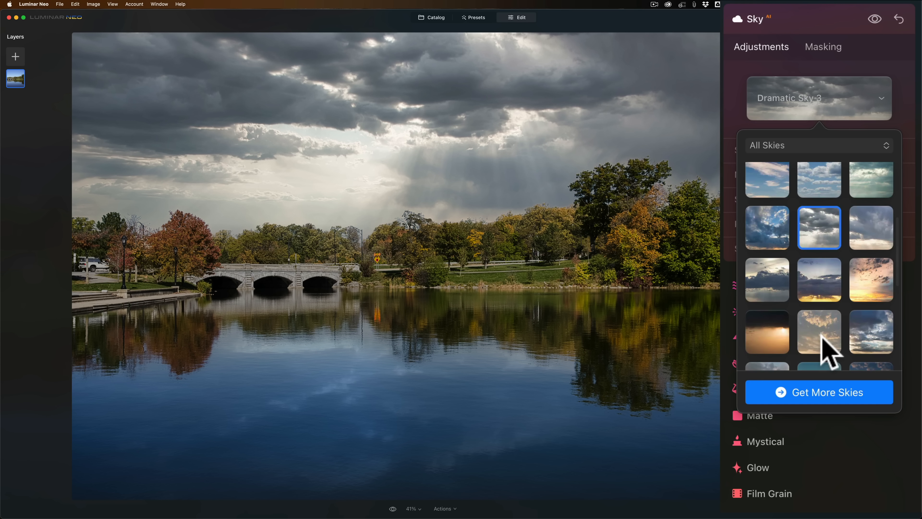
left_click(821, 336)
scroll(821, 336, "down", 3)
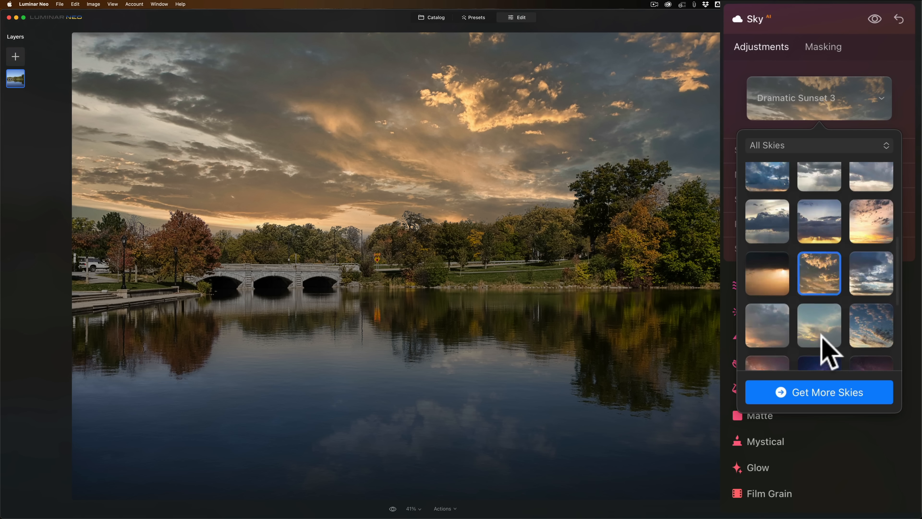
left_click(858, 321)
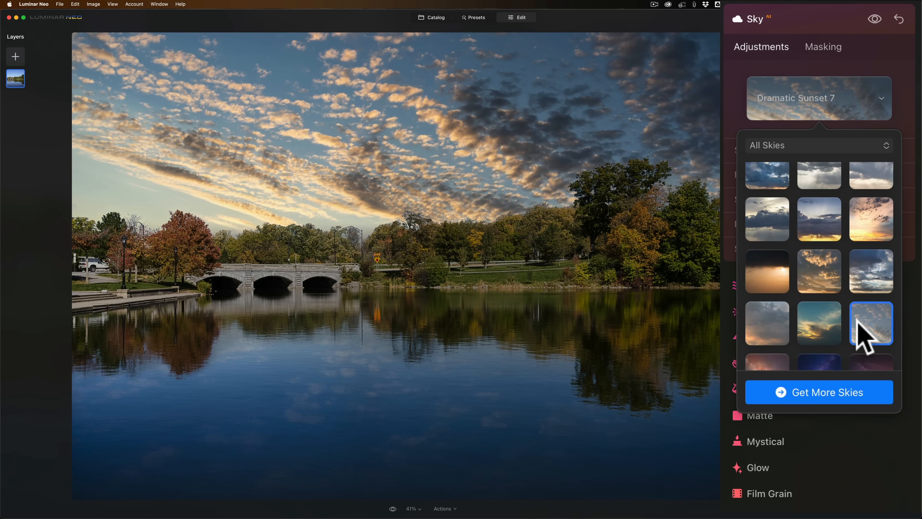
scroll(859, 330, "down", 6)
left_click(812, 267)
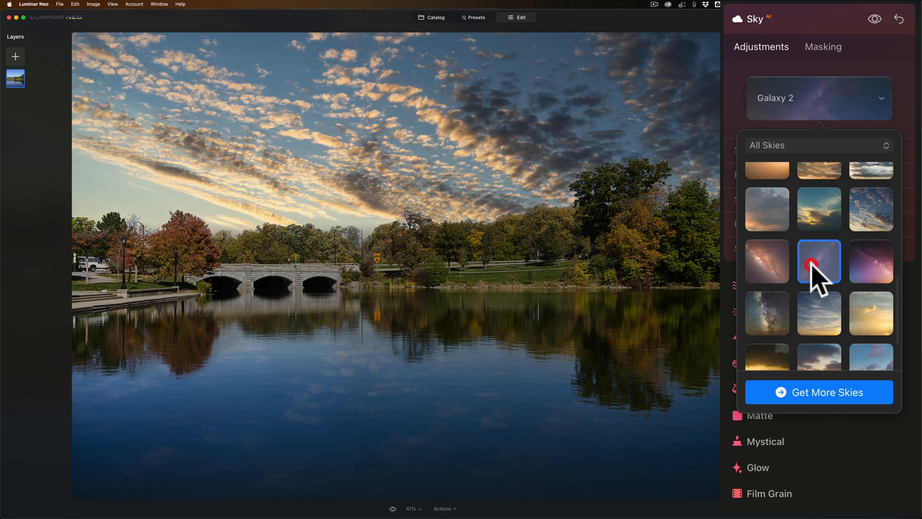
scroll(813, 276, "down", 3)
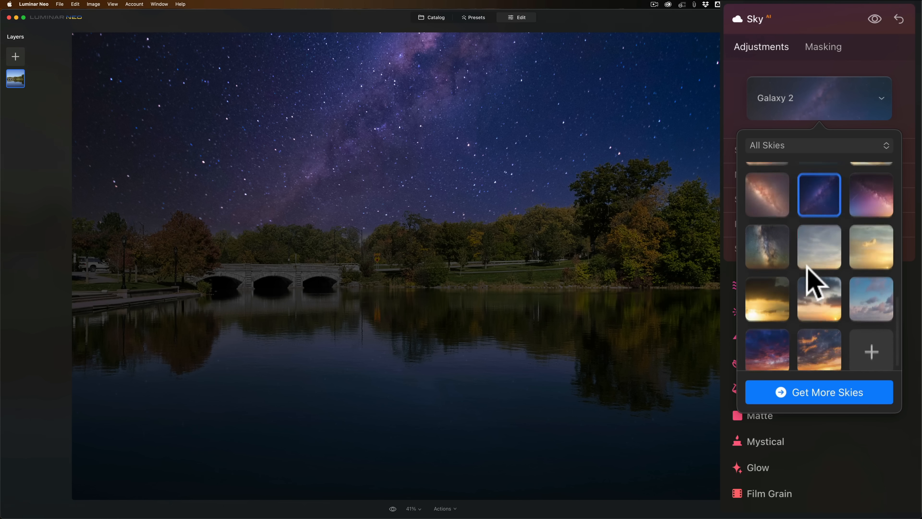
Replace the photo's sky with Sunset 4 and browse through the rest of the available skies.
left_click(827, 295)
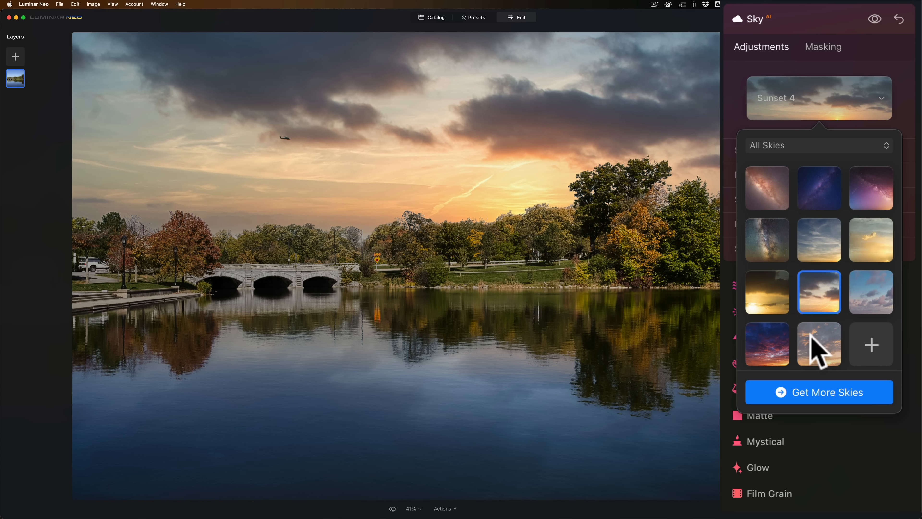
scroll(808, 297, "down", 1)
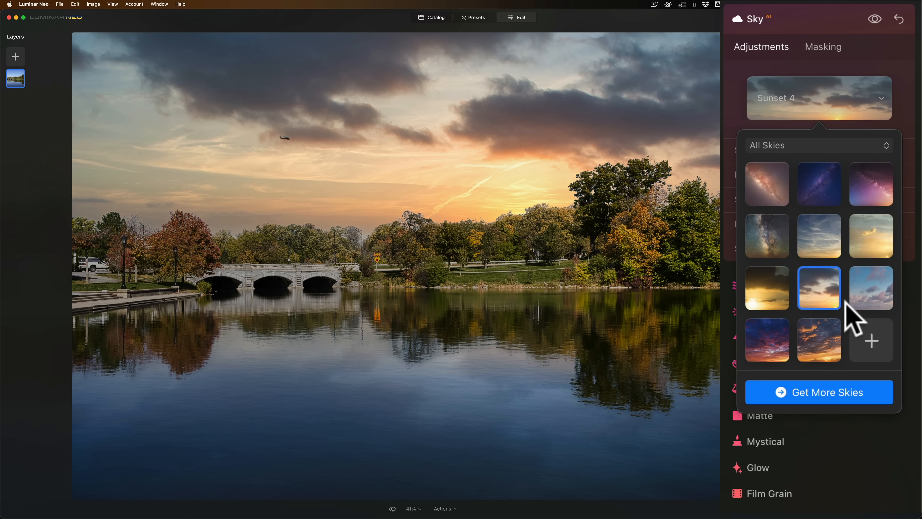
scroll(803, 280, "up", 5)
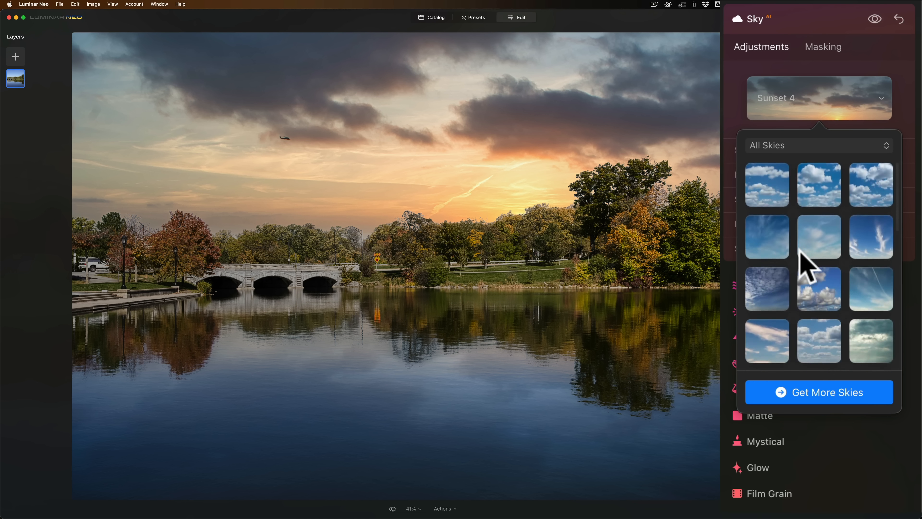
scroll(801, 265, "down", 4)
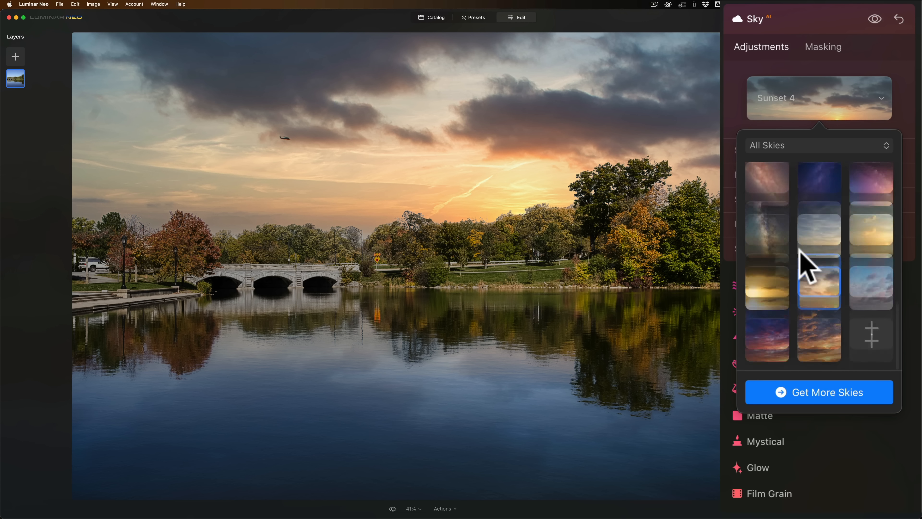
Show the custom skies folder and open the iCloud Desktop's OcuDrone Ultimate Collection of Collections in a second Finder window.
left_click(796, 146)
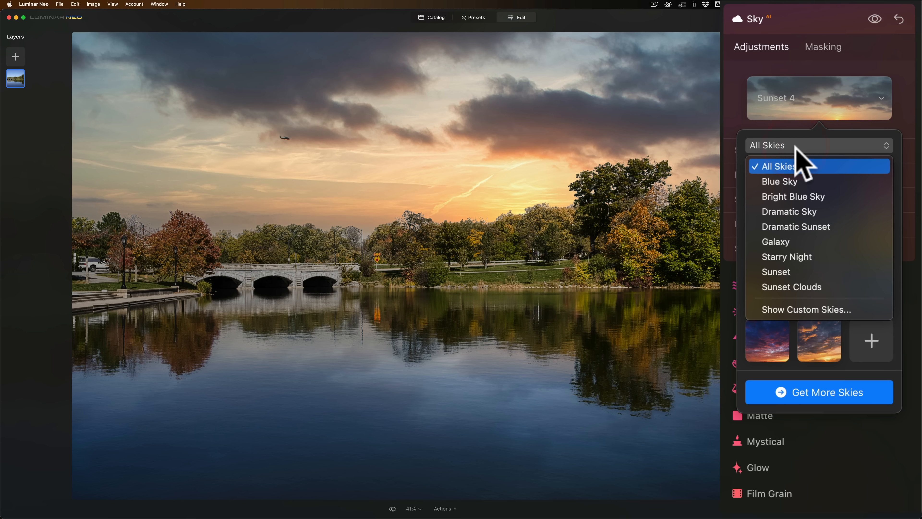
left_click(814, 310)
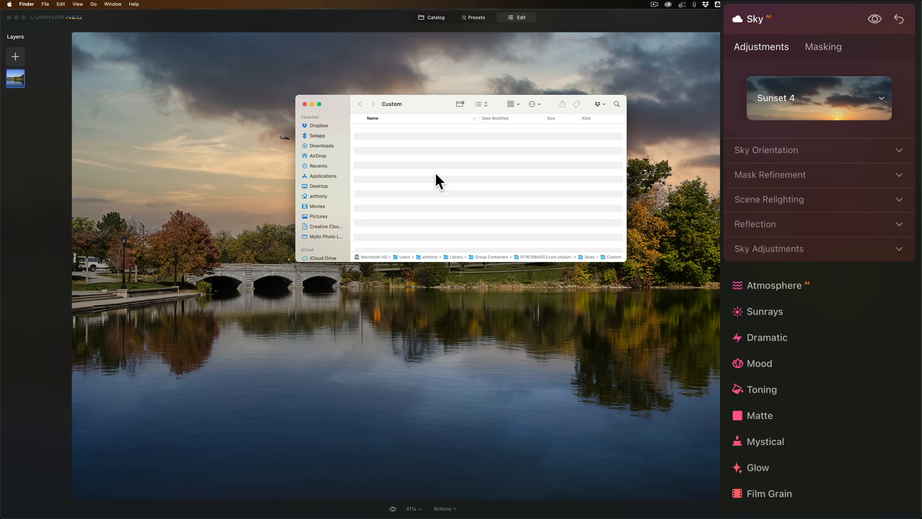
key("super+n")
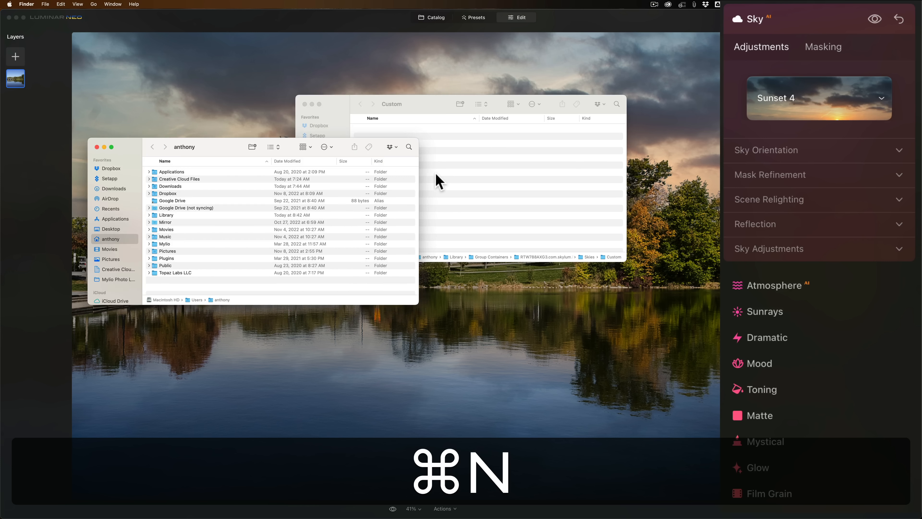
scroll(123, 289, "down", 2)
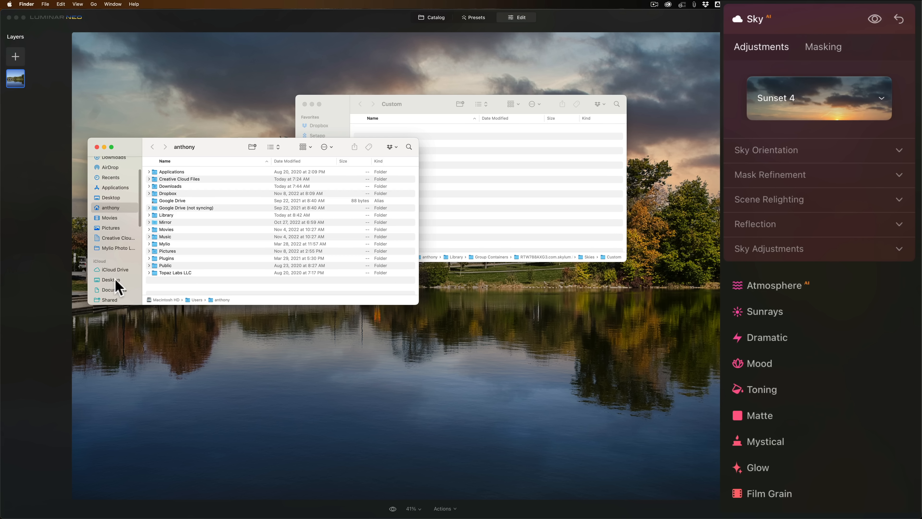
left_click(115, 279)
left_click(191, 174)
double_click(191, 173)
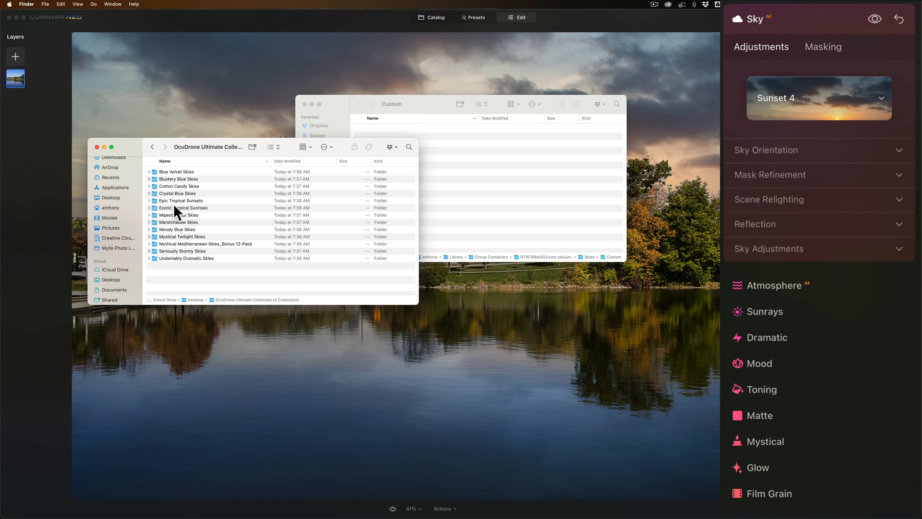
Copy the Blustery Blue Skies folder from the OcuDrone collection into Luminar Neo's Custom skies folder.
left_click(168, 180)
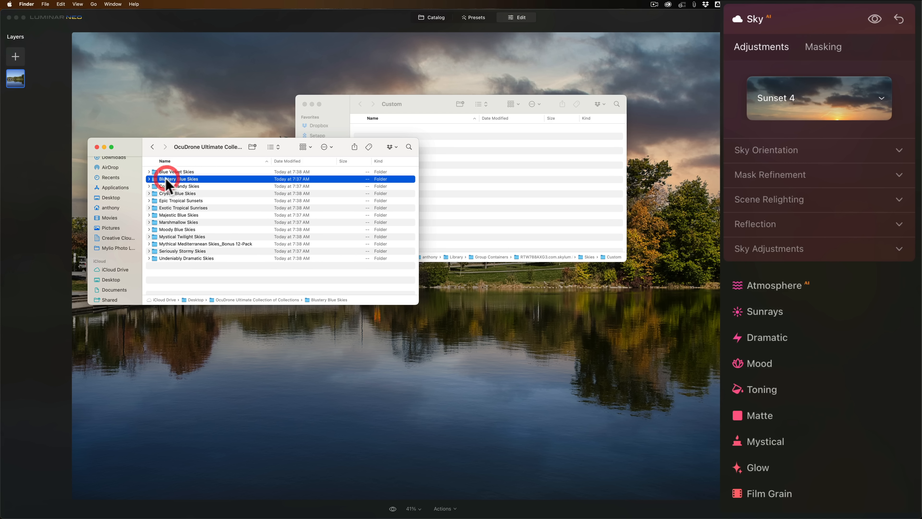
left_click_drag(165, 184, 480, 174)
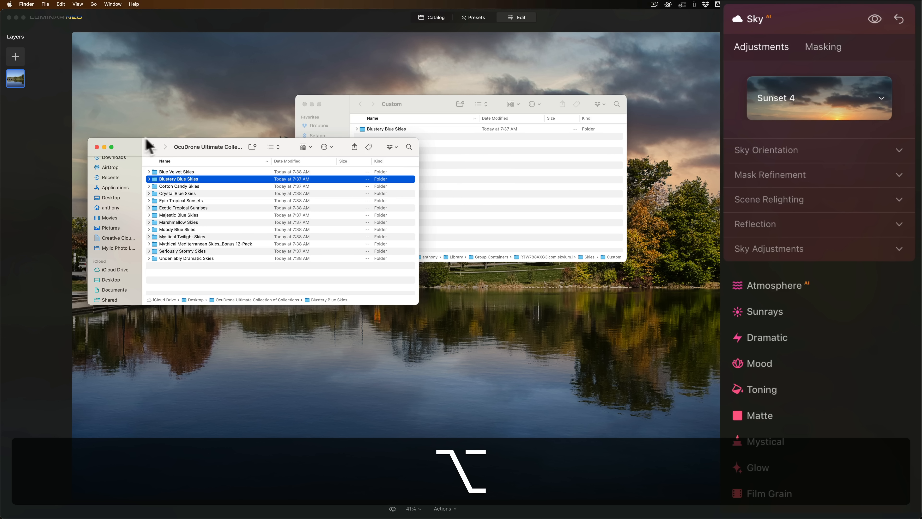
Close both Finder windows and narrow the available skies to the Blustery Blue Skies collection.
left_click(96, 147)
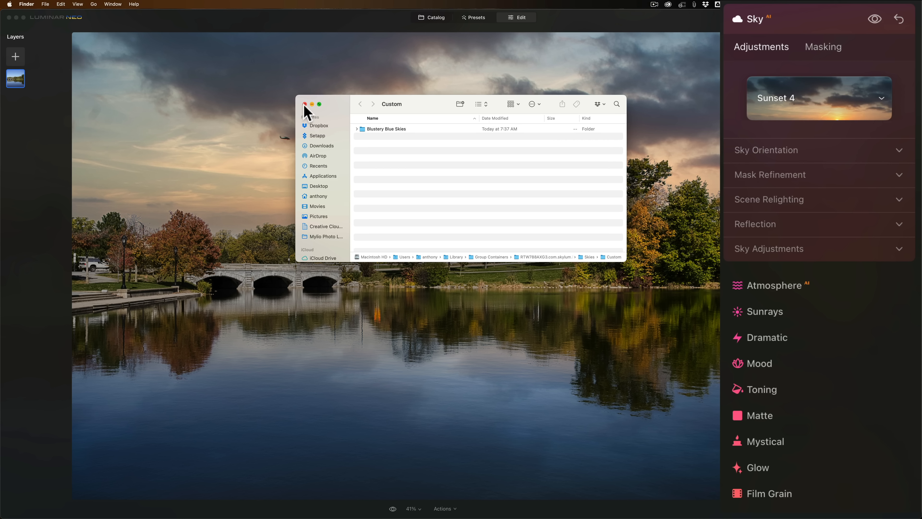
left_click(305, 104)
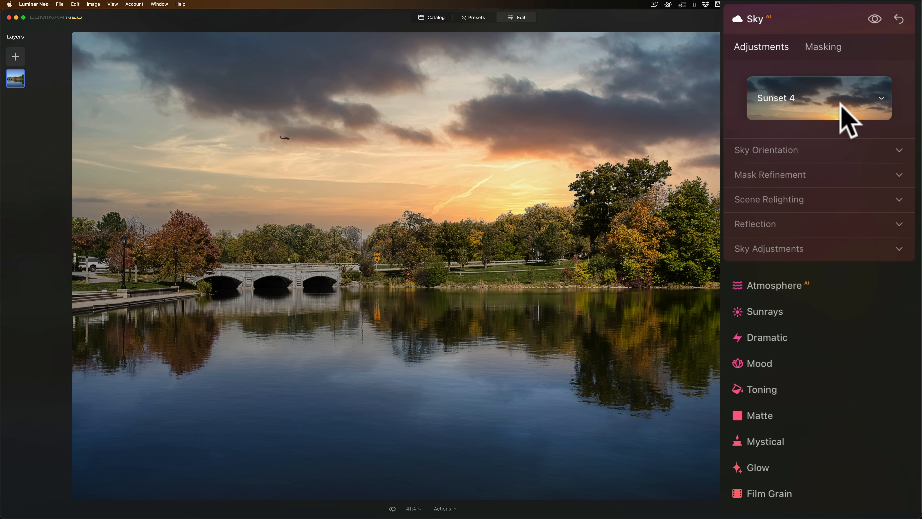
left_click(854, 103)
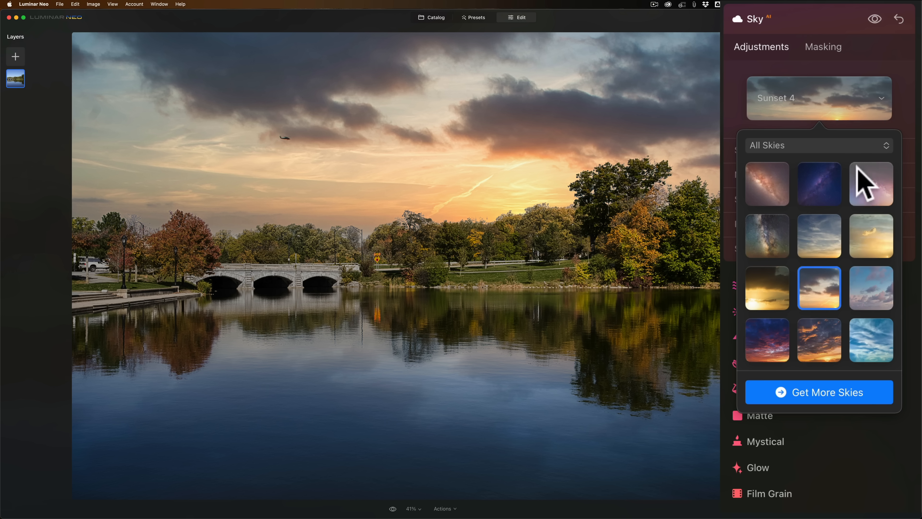
left_click(850, 146)
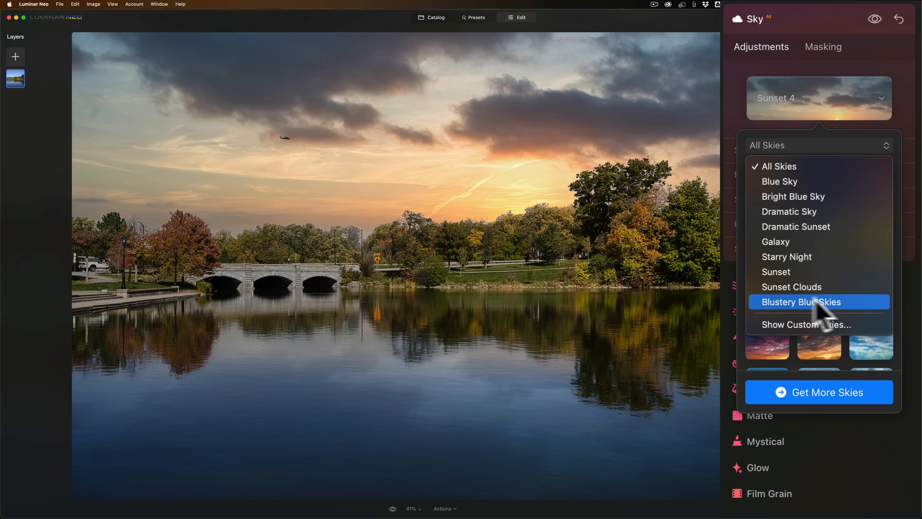
left_click(804, 301)
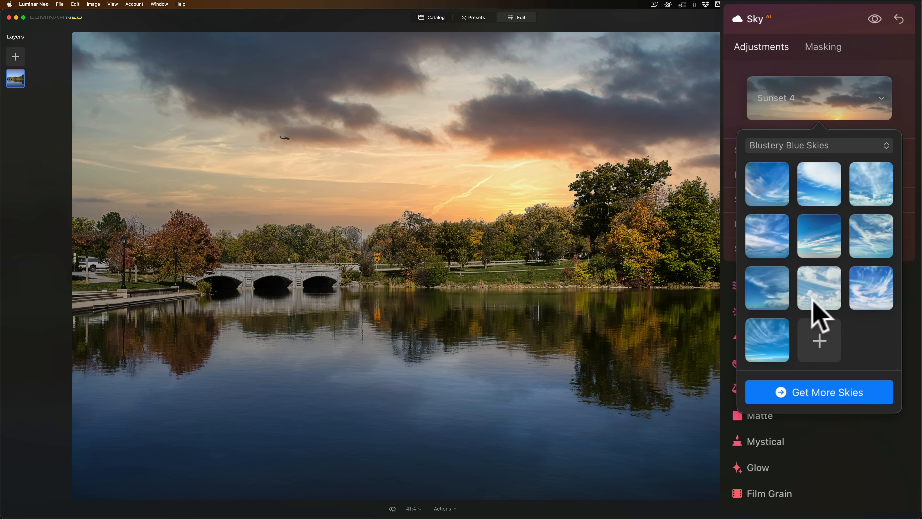
Try Blustery Blue Sky 16, 21, 24, 23 and 25 on the photo and return to Blustery Blue Sky 23.
left_click(757, 181)
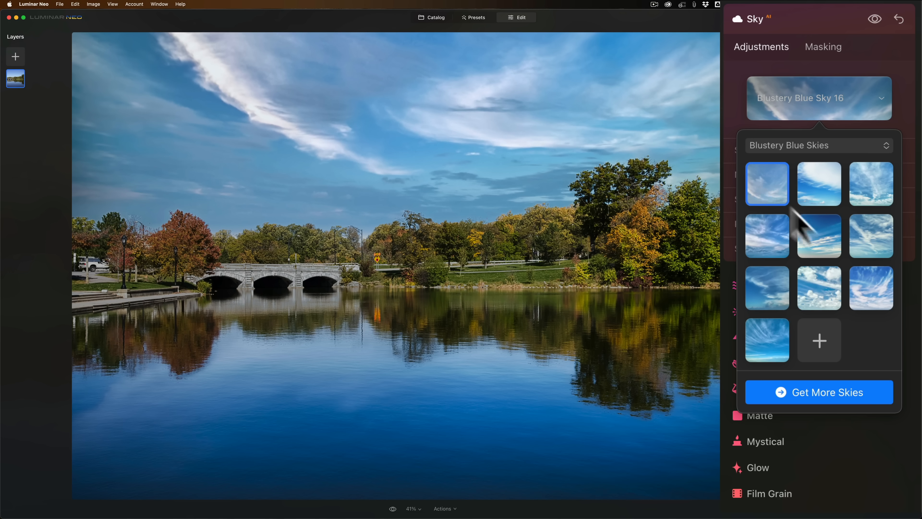
left_click(873, 237)
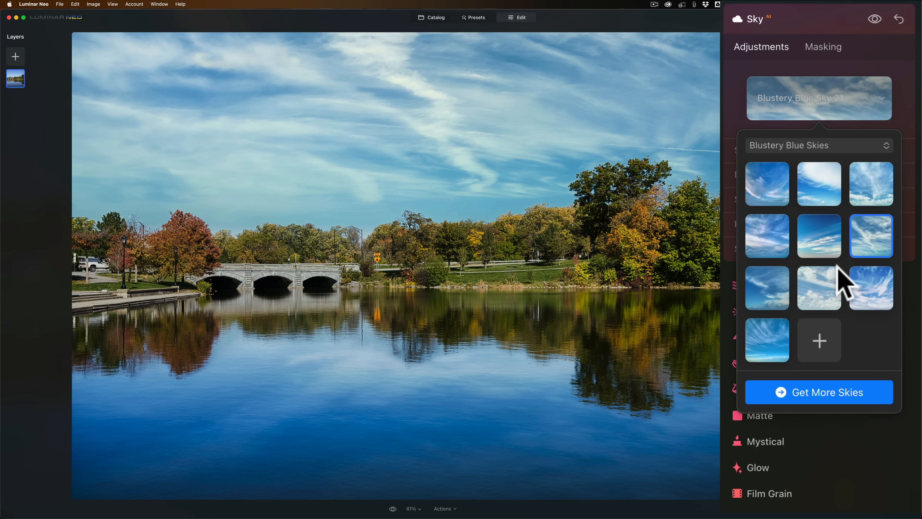
left_click(865, 289)
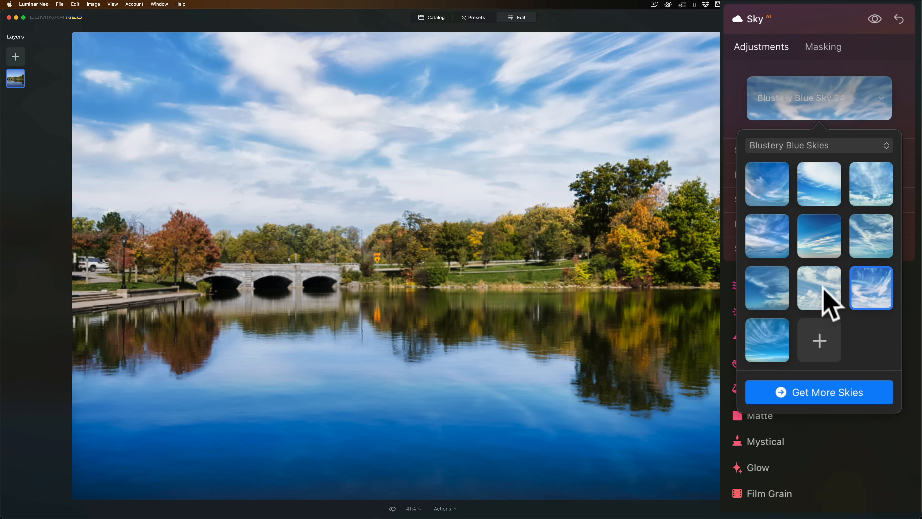
left_click(823, 290)
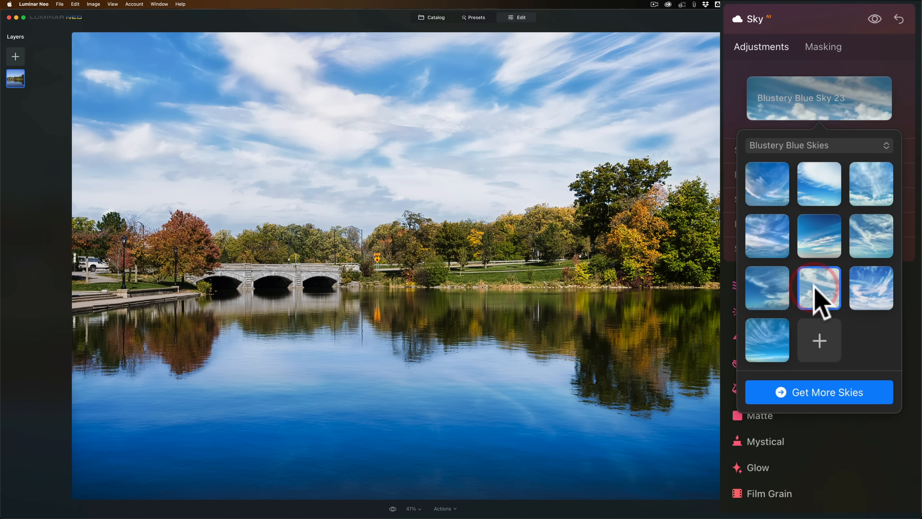
left_click(759, 336)
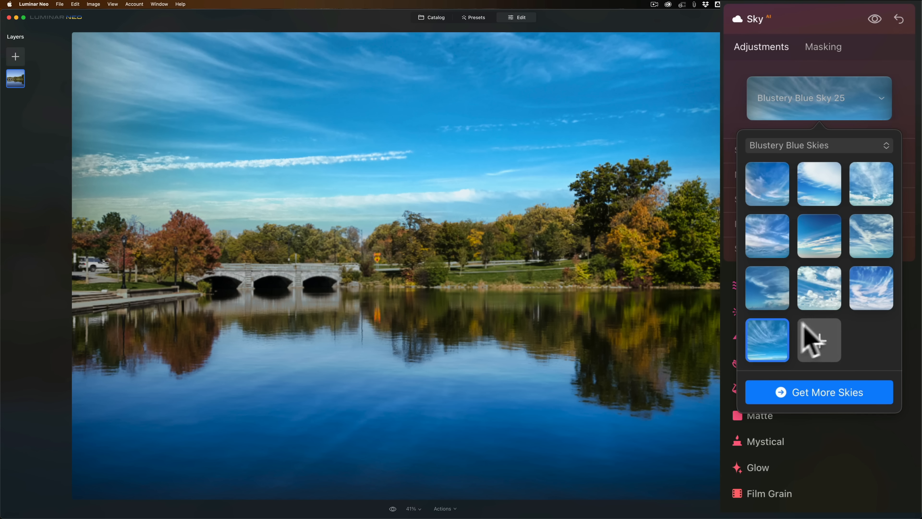
left_click(806, 290)
Try the Blustery Blue Sky 05, 02, 09 and 12 skies on the photo.
scroll(814, 303, "up", 10)
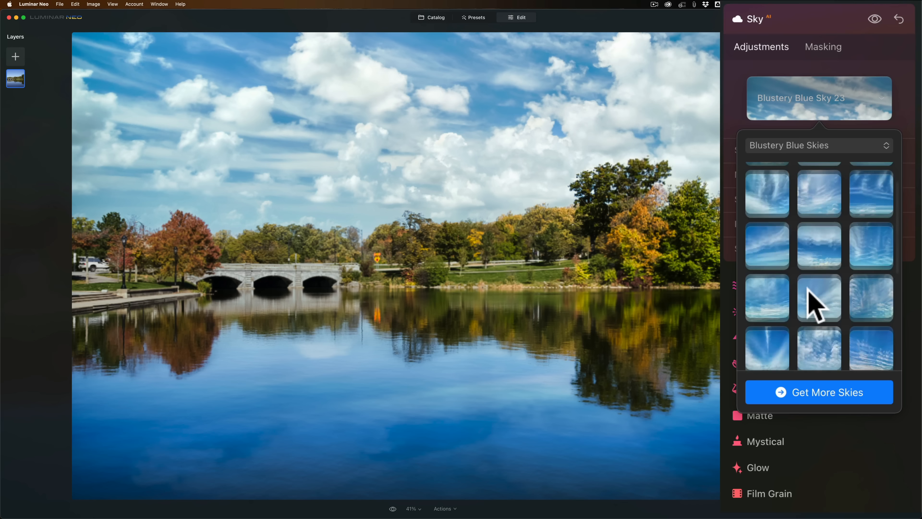
left_click(820, 242)
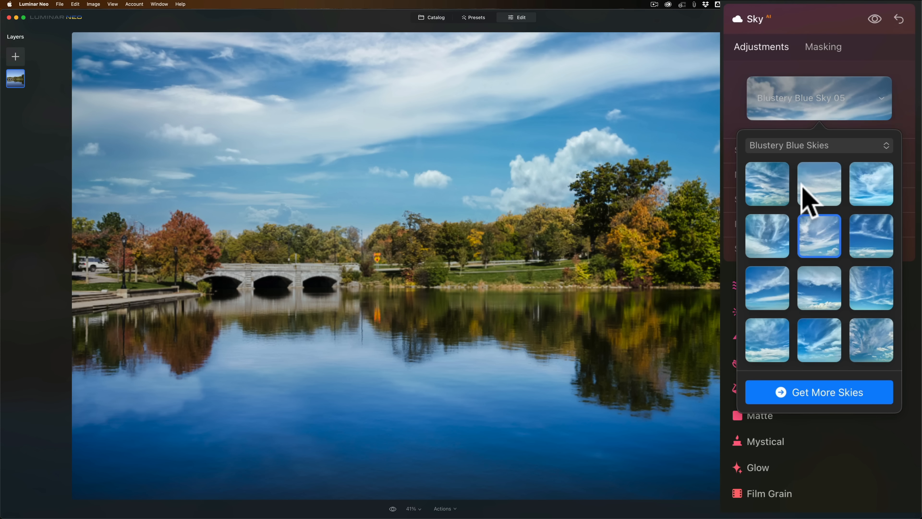
left_click(809, 189)
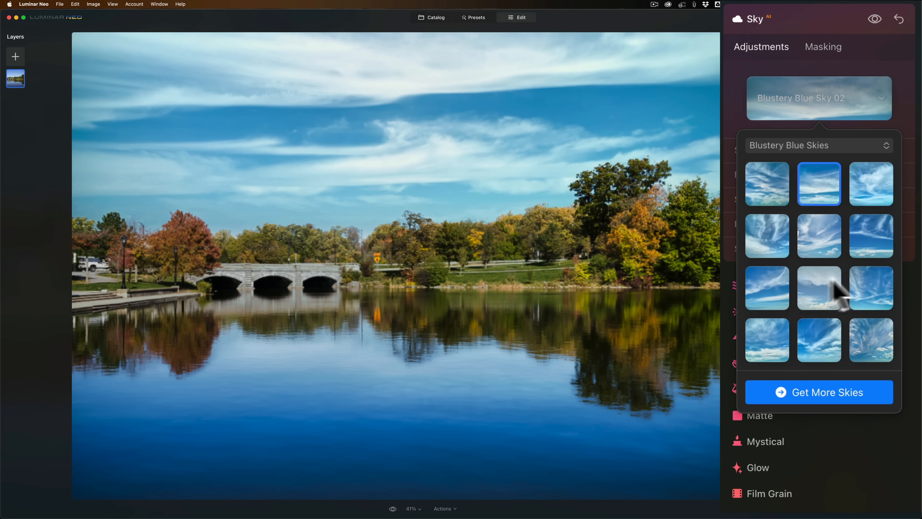
left_click(873, 284)
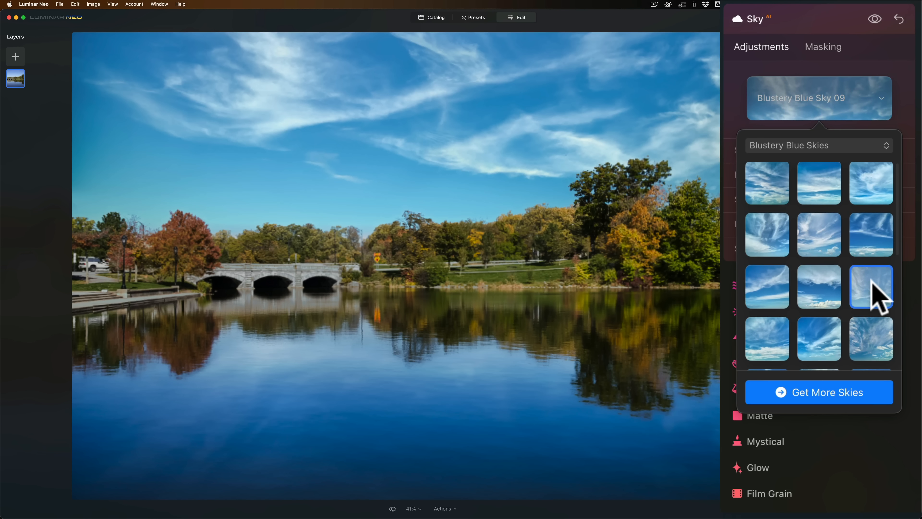
scroll(817, 329, "down", 3)
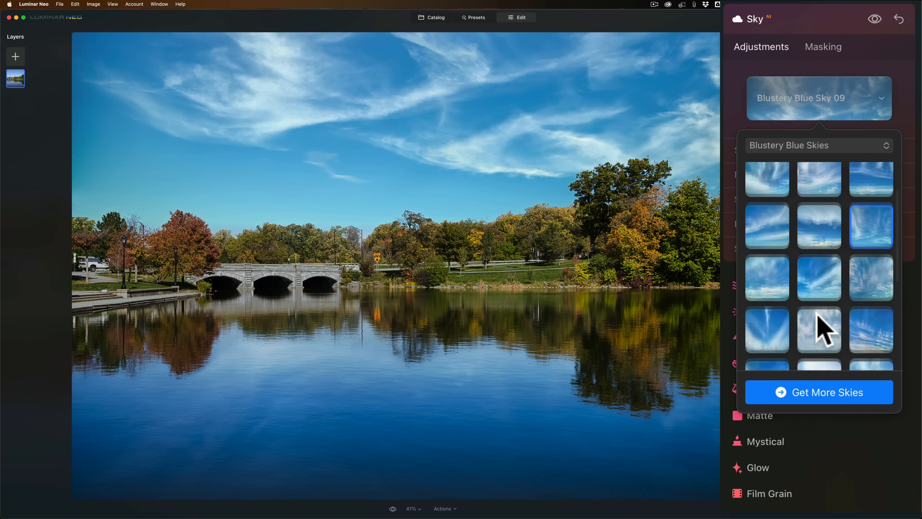
left_click(866, 281)
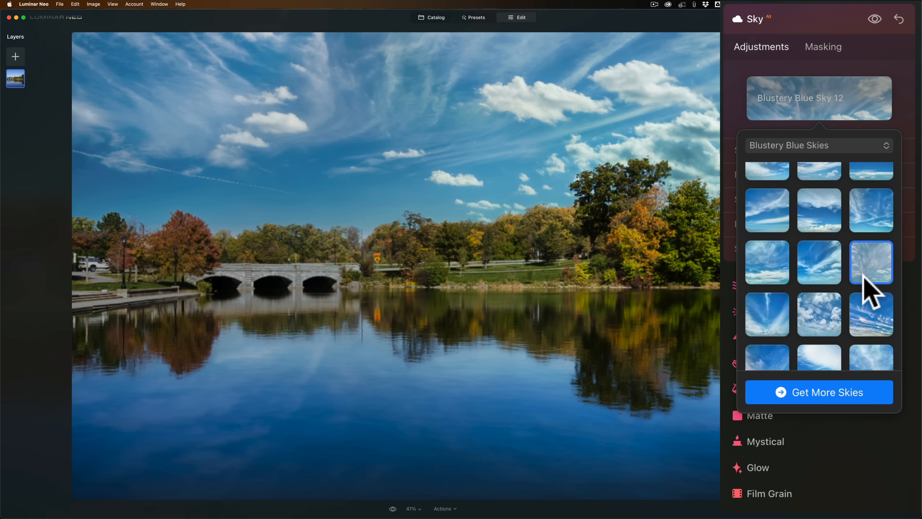
Replace the photo's sky with Blustery Blue Sky 15 and check the list of sky categories.
left_click(870, 316)
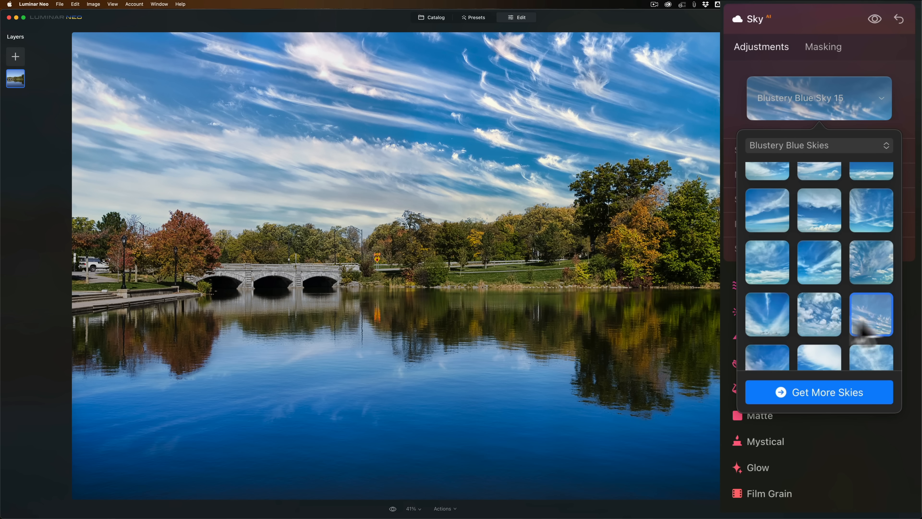
left_click(883, 142)
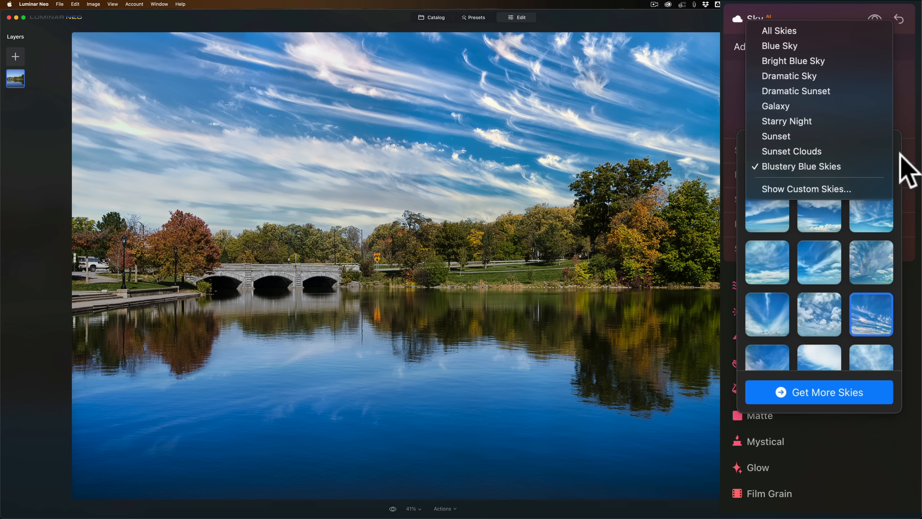
left_click(903, 152)
Try shifting the sky's horizon, vertical and horizontal positions in Sky Orientation, resetting each to 0.
left_click(783, 149)
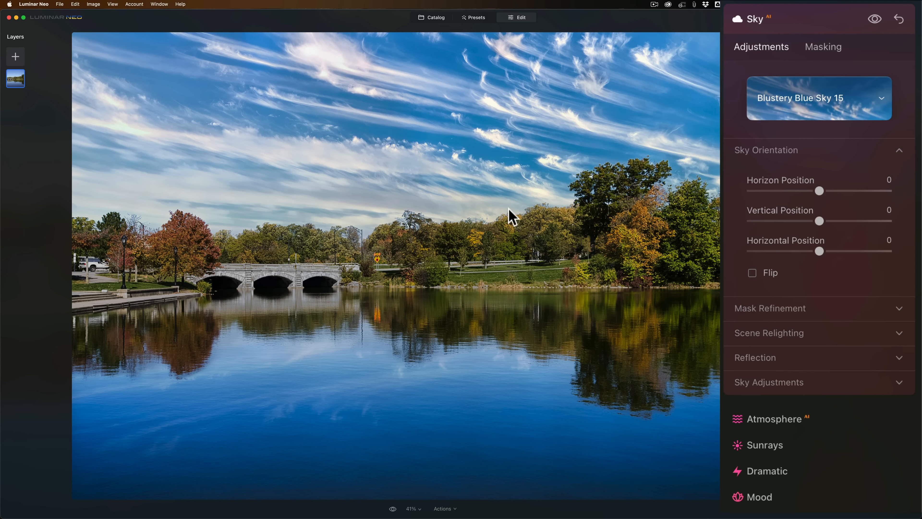
left_click_drag(820, 191, 820, 221)
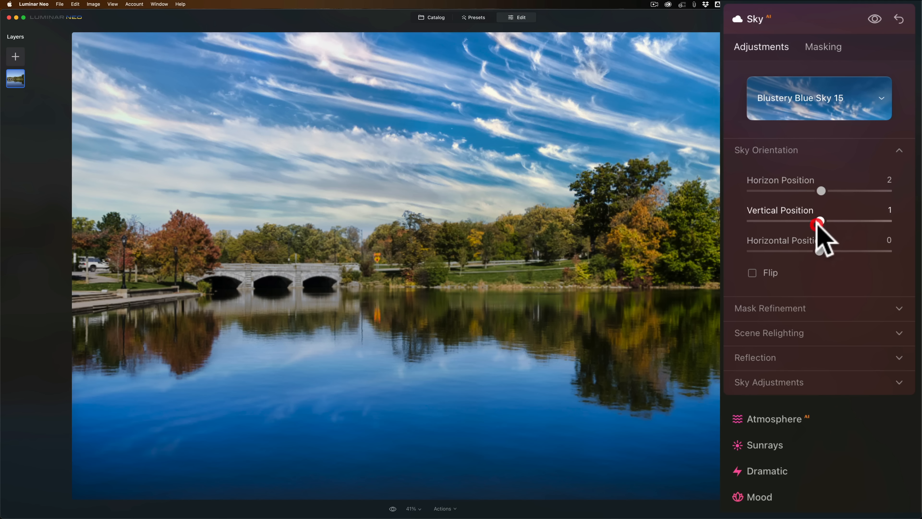
double_click(820, 221)
double_click(821, 191)
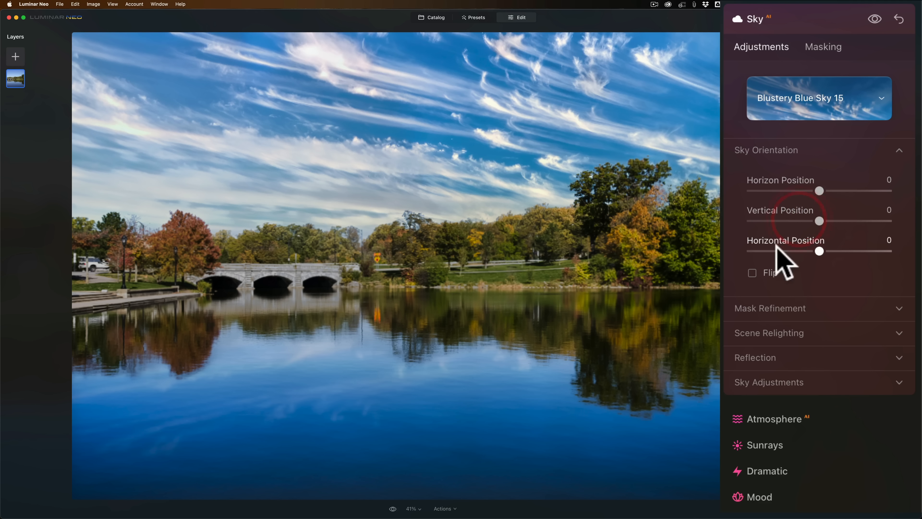
mouse_move(819, 250)
left_mouse_down()
mouse_move(860, 251)
mouse_move(770, 251)
mouse_move(853, 250)
mouse_move(829, 251)
left_mouse_up()
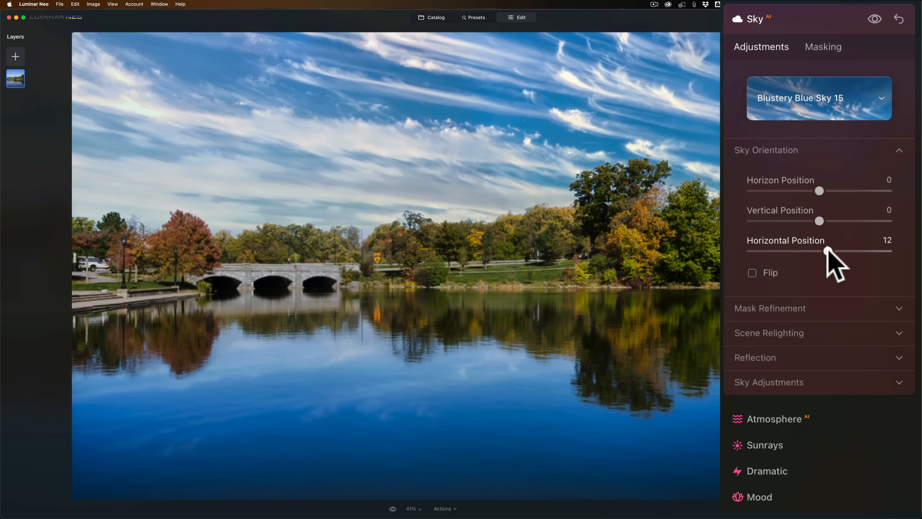
double_click(828, 251)
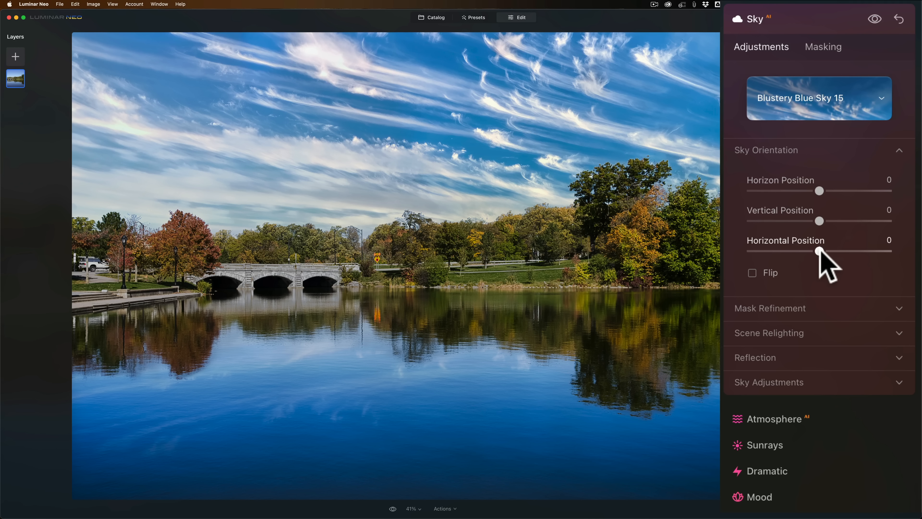
Shift the sky's horizontal position to -34, flip the sky, and move the flipped sky to horizontal position 15.
left_click_drag(820, 250, 789, 251)
mouse_move(801, 252)
left_mouse_down()
mouse_move(815, 251)
mouse_move(796, 251)
left_mouse_up()
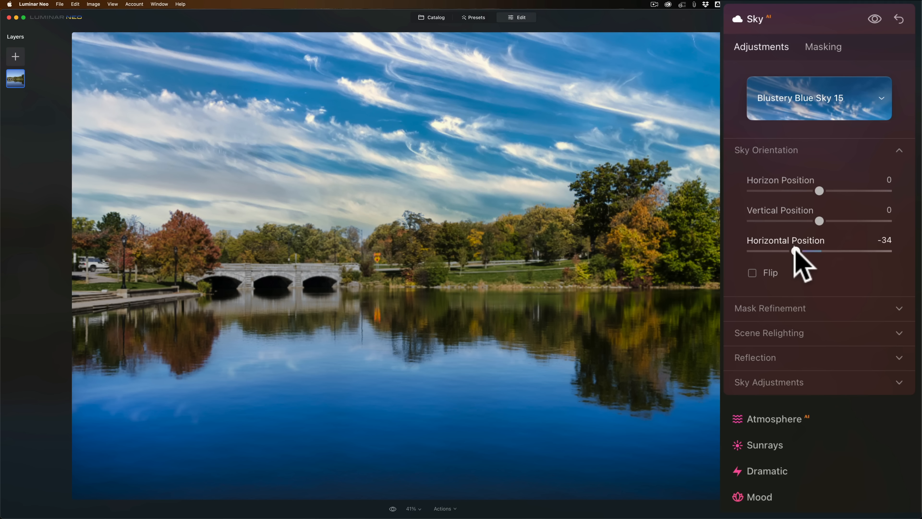
left_click(752, 273)
left_click(752, 272)
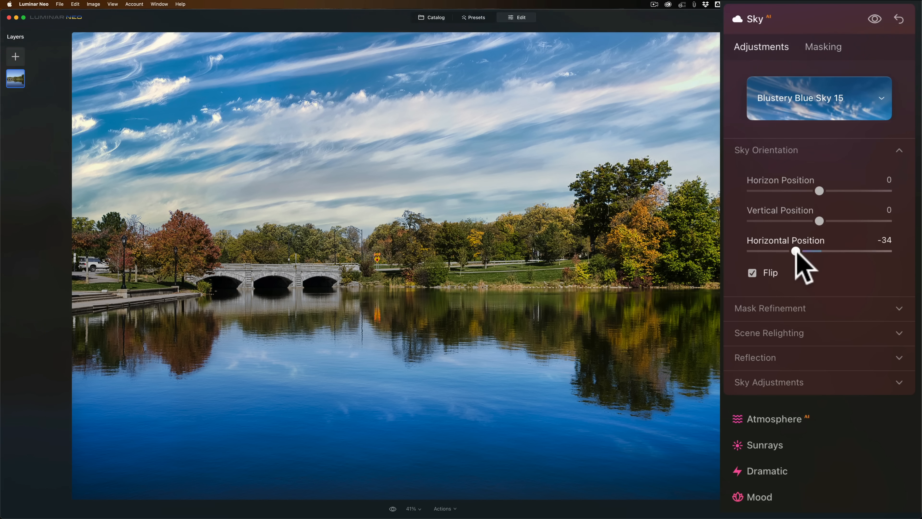
left_click_drag(795, 251, 831, 252)
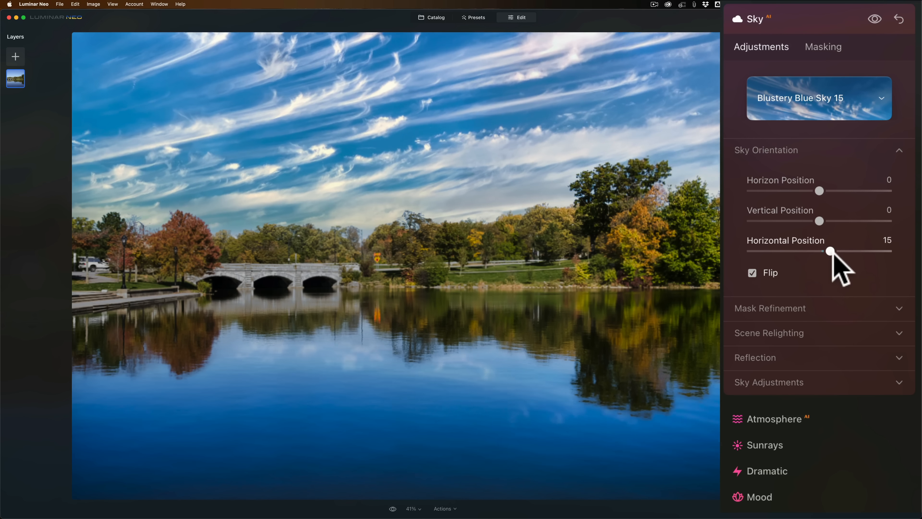
Turn off the sky flip and set the sky's horizontal position to -39.
left_click(754, 273)
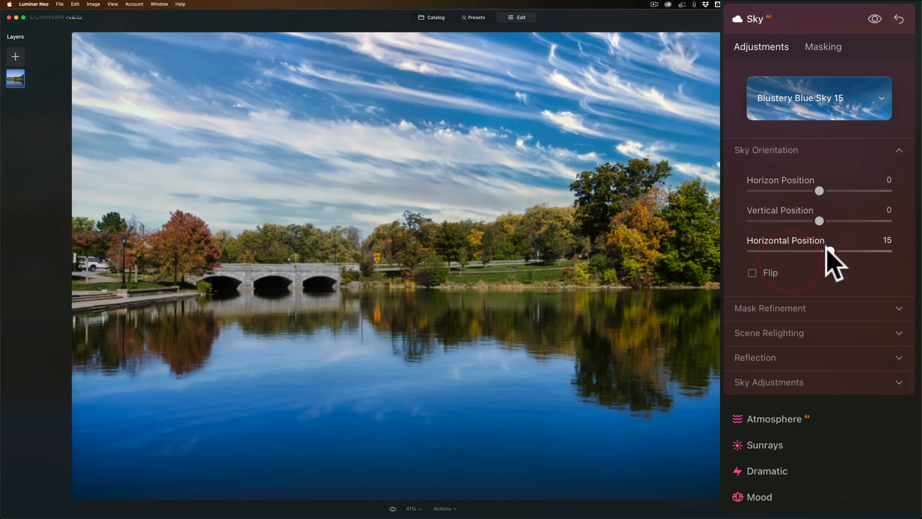
left_click_drag(830, 251, 793, 251)
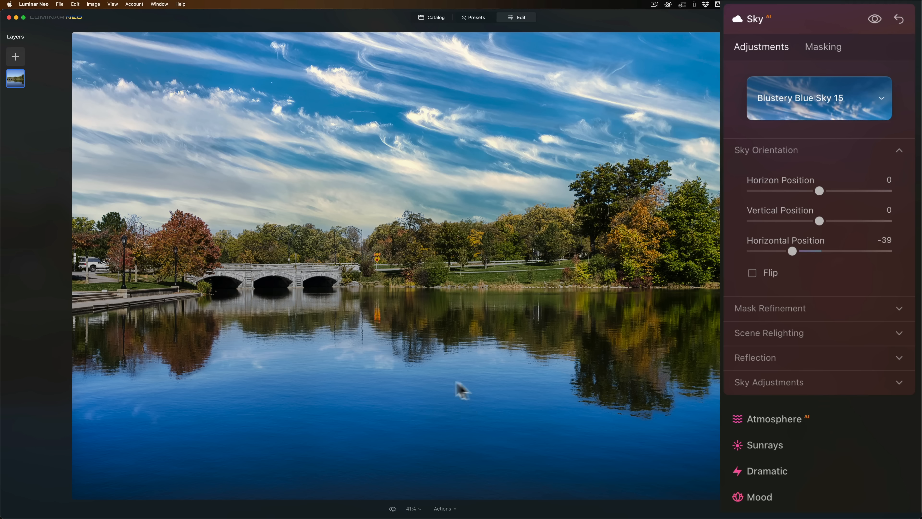
Try Global mask refinement values of 40, 91, 10 and 67 for the sky mask and reset it to 30.
left_click(803, 307)
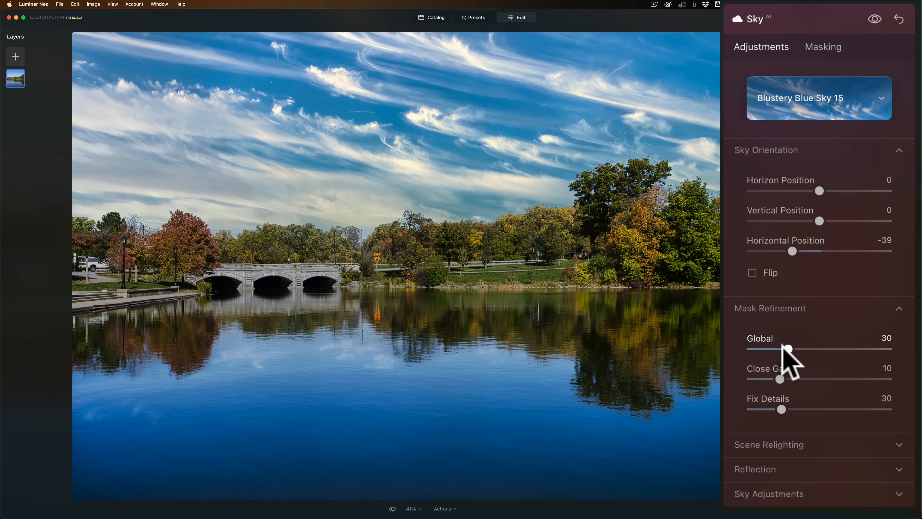
mouse_move(786, 348)
left_mouse_down()
mouse_move(834, 349)
mouse_move(755, 347)
mouse_move(855, 350)
mouse_move(756, 348)
mouse_move(803, 349)
left_mouse_up()
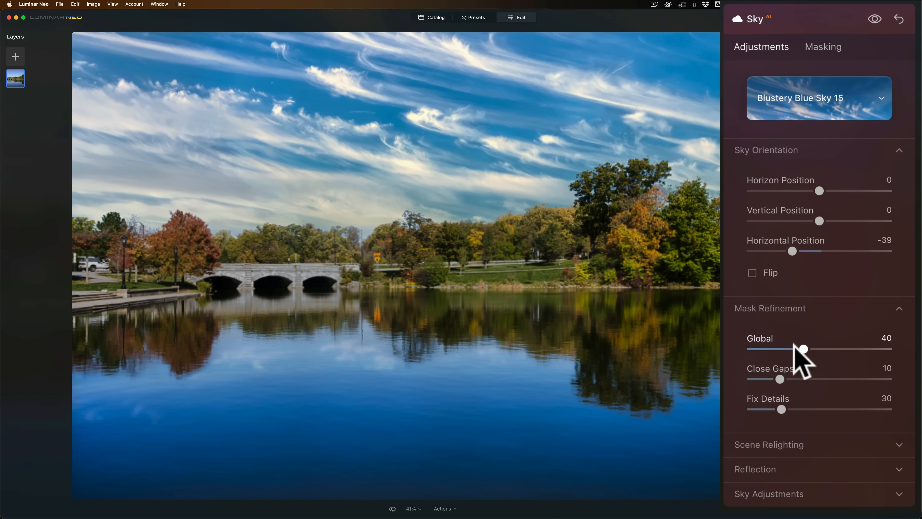
left_click_drag(802, 348, 876, 349)
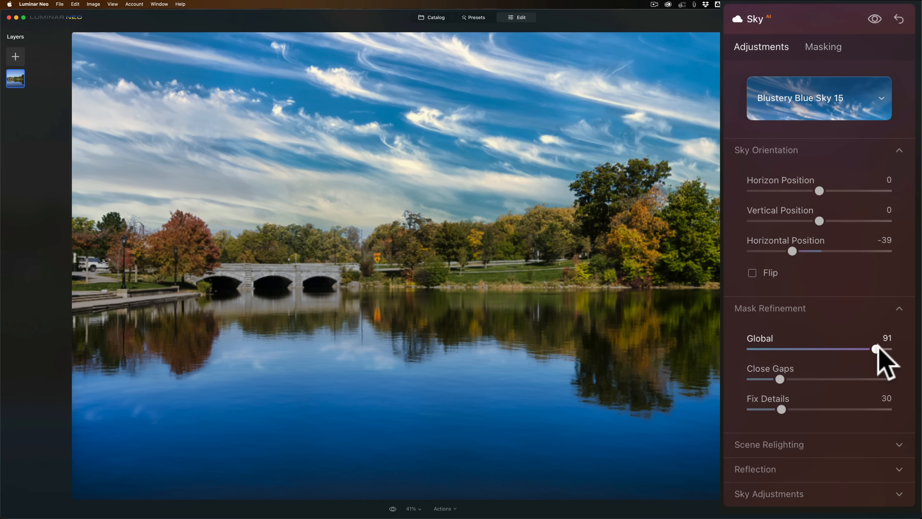
left_click_drag(878, 348, 753, 348)
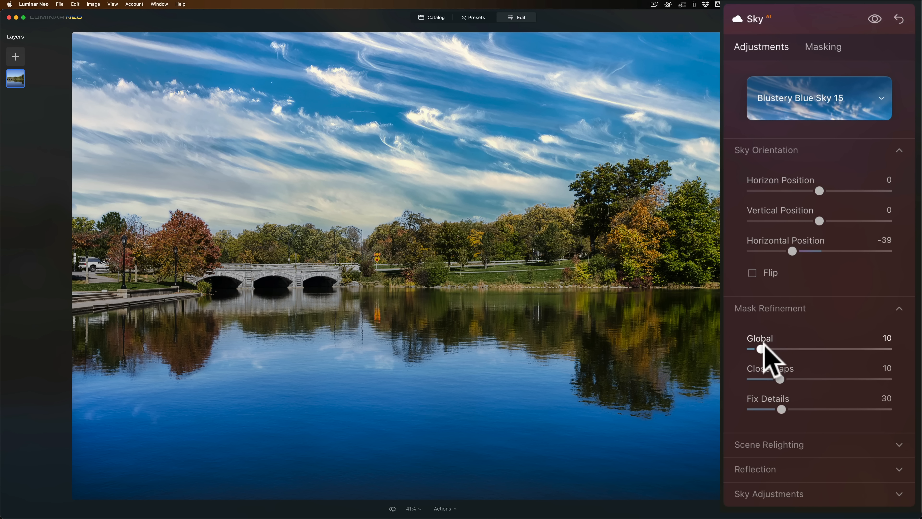
left_click_drag(760, 348, 851, 345)
left_click(851, 343)
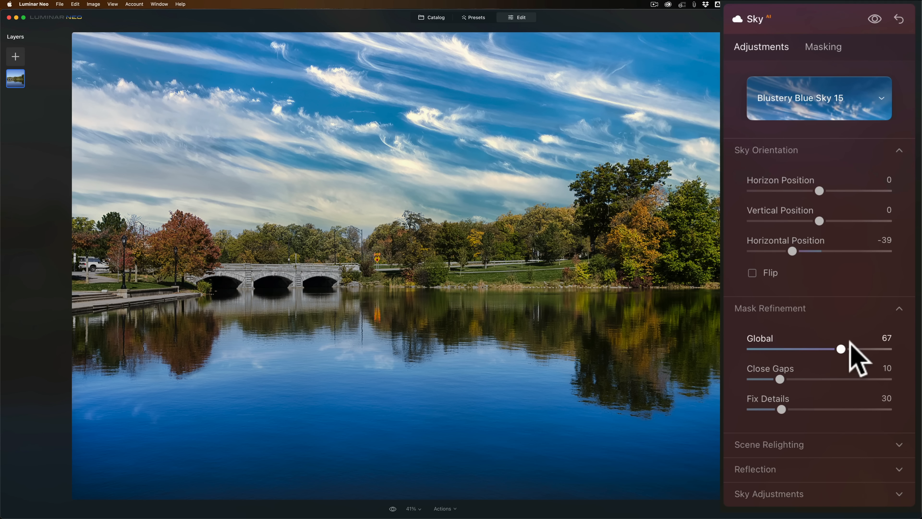
Set the sky mask's Close Gaps to 13 and Fix Details to 67 in Mask Refinement.
left_click_drag(780, 380, 891, 378)
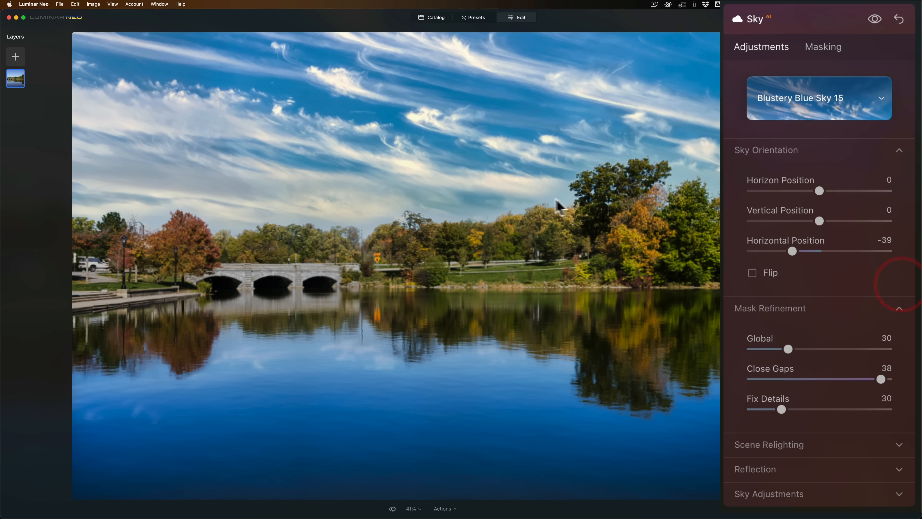
left_click_drag(880, 378, 838, 410)
left_click(781, 408)
left_click(881, 300)
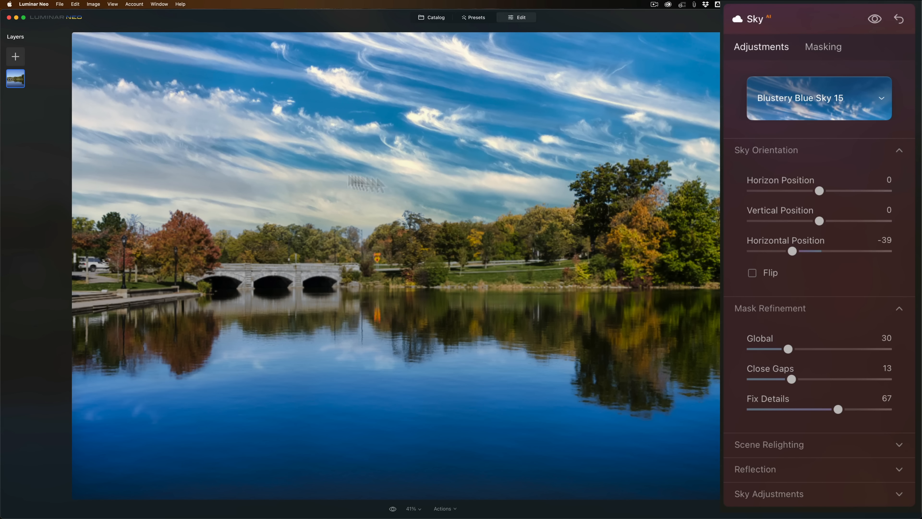
Try a Relight Strength of 49 and a higher Relight Saturation in Scene Relighting, and reset both values.
left_click(858, 308)
left_click(896, 151)
left_click(868, 198)
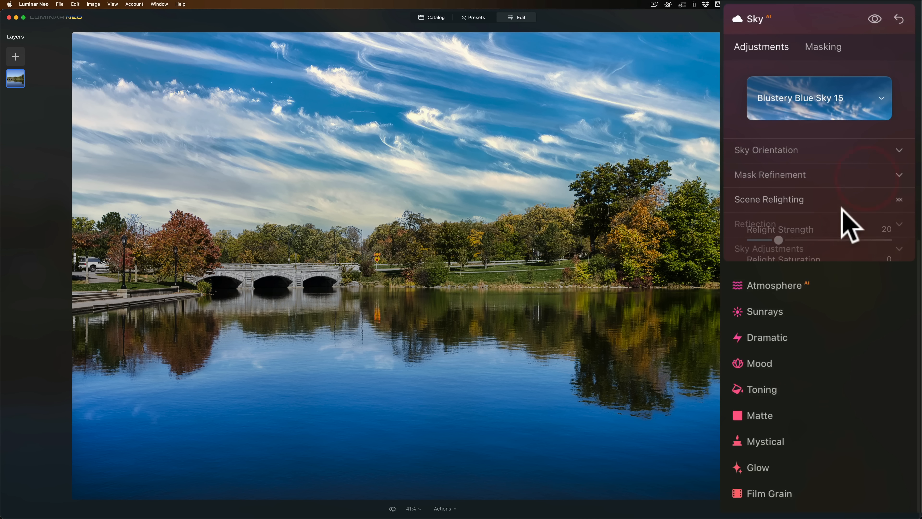
left_click_drag(779, 240, 821, 241)
left_click_drag(751, 270, 878, 269)
mouse_move(754, 300)
left_mouse_down()
mouse_move(858, 301)
mouse_move(748, 301)
left_mouse_up()
left_click_drag(877, 270, 734, 268)
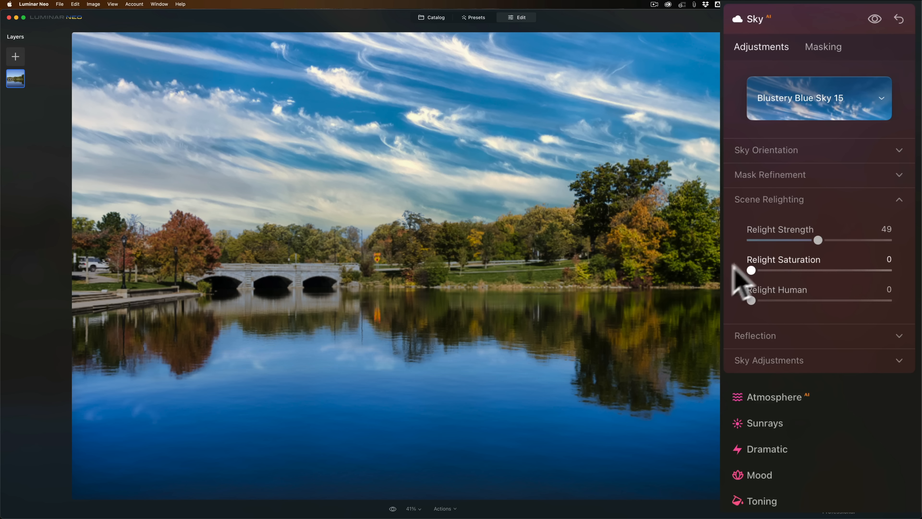
double_click(817, 240)
left_click(811, 200)
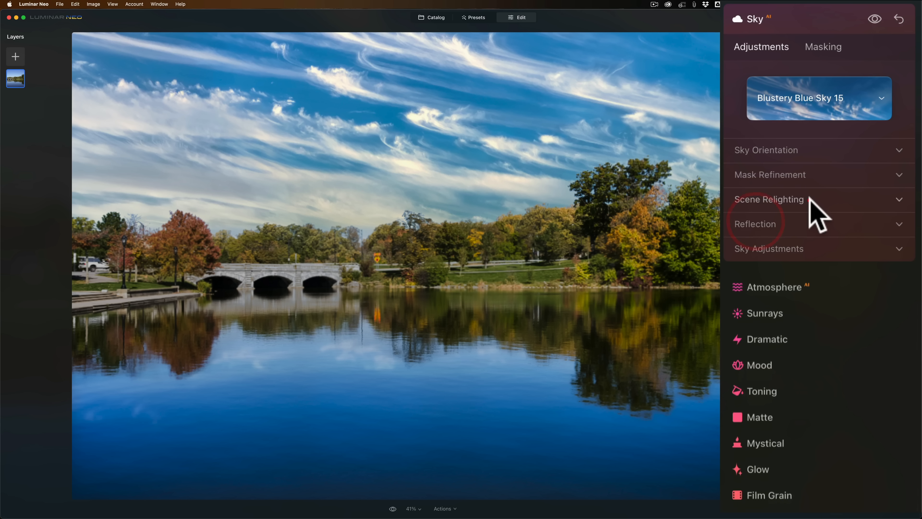
Set the sky's Reflection Amount to 100 and leave Water Blur at 0 after trying it out.
left_click(815, 224)
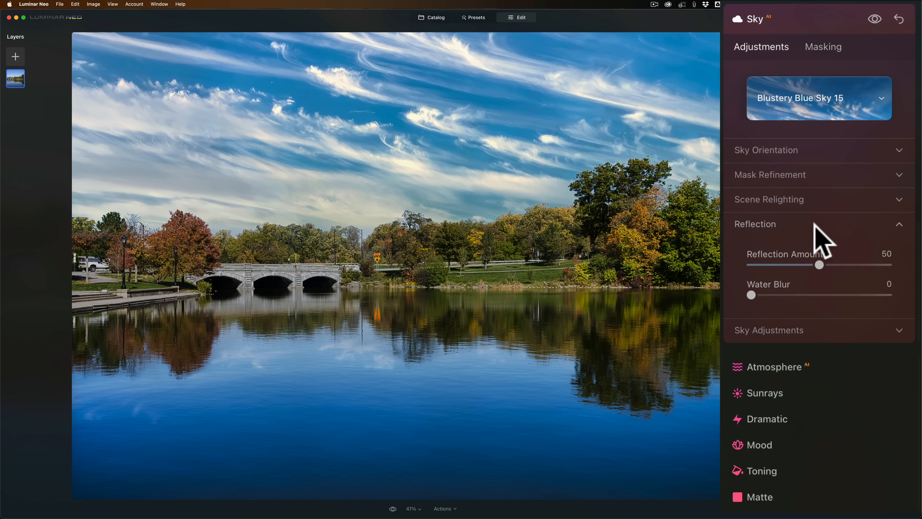
left_click_drag(819, 265, 919, 276)
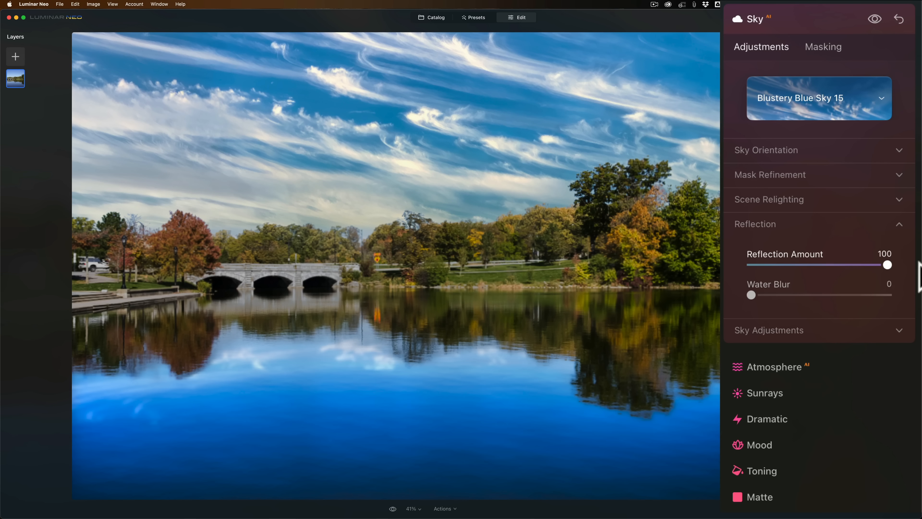
left_click_drag(751, 295, 729, 287)
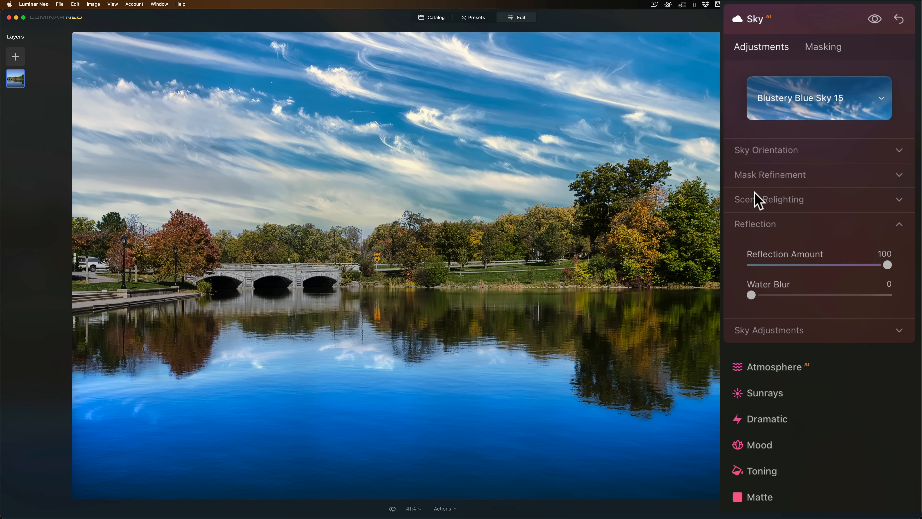
left_click(772, 292)
left_click_drag(794, 292, 748, 295)
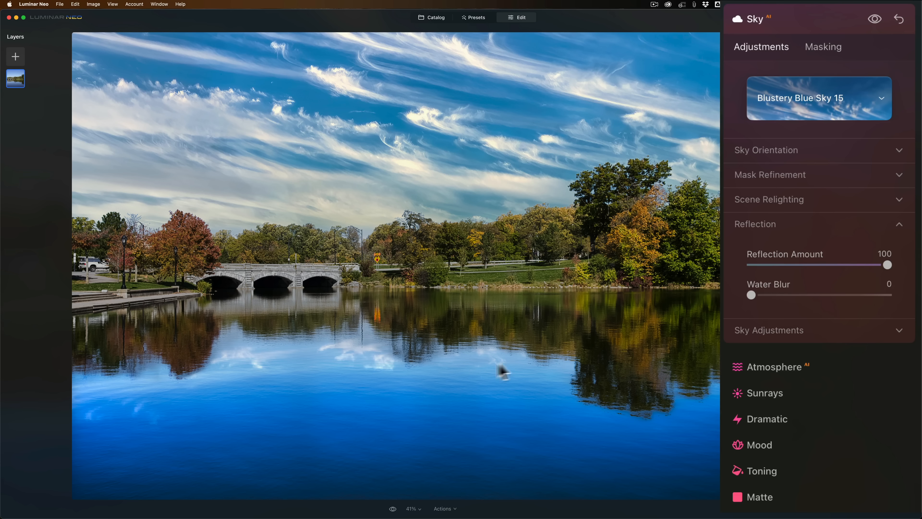
left_click(886, 226)
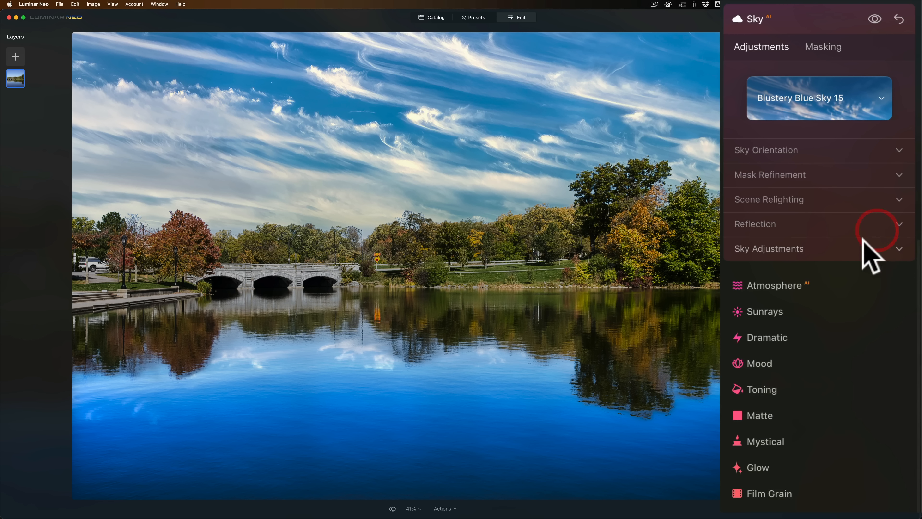
Try out Warmth and Brightness changes in Sky Adjustments and reset both to 0.
left_click(865, 250)
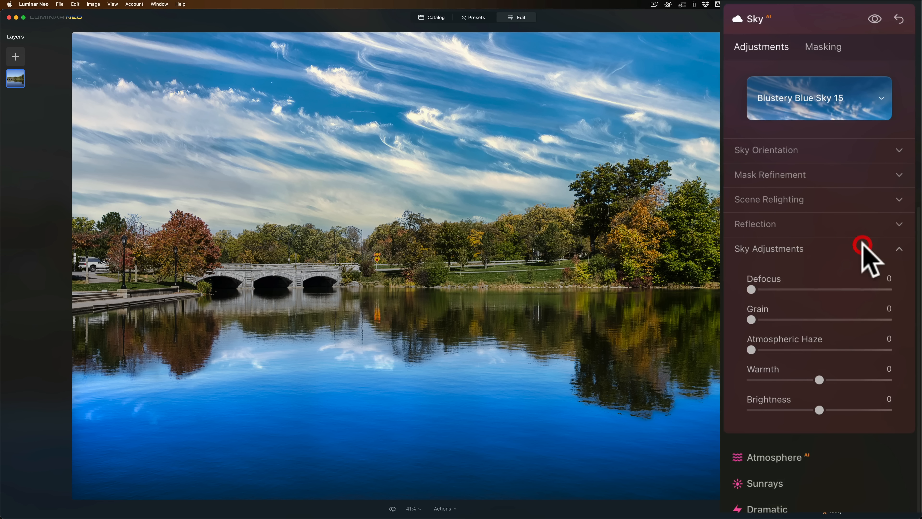
left_click(807, 285)
left_click_drag(807, 287, 749, 351)
left_click(806, 277)
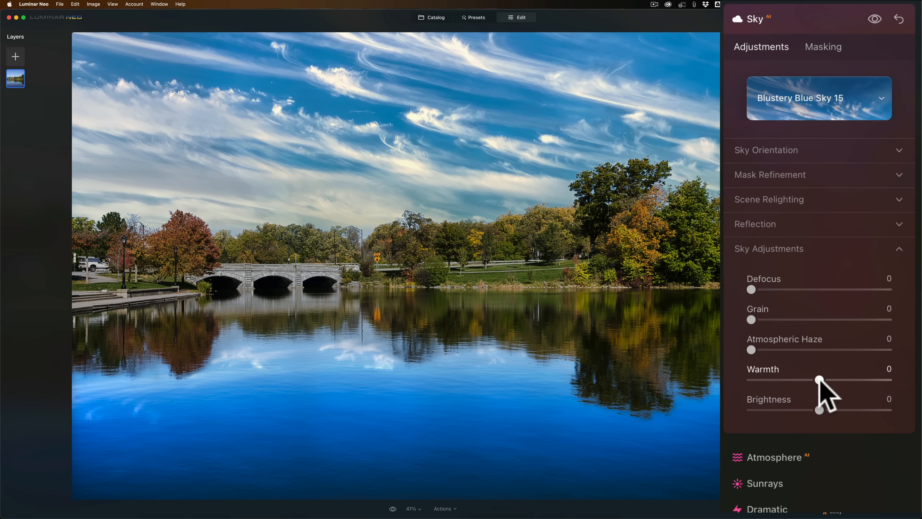
left_click_drag(819, 380, 835, 409)
double_click(835, 410)
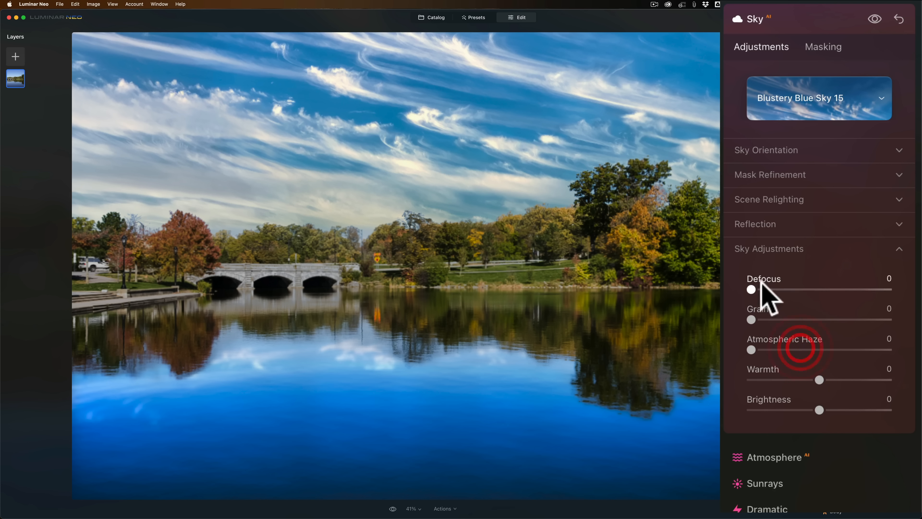
Try a Defocus of 100 on the replaced sky and reset it to 0.
left_click_drag(844, 288, 891, 291)
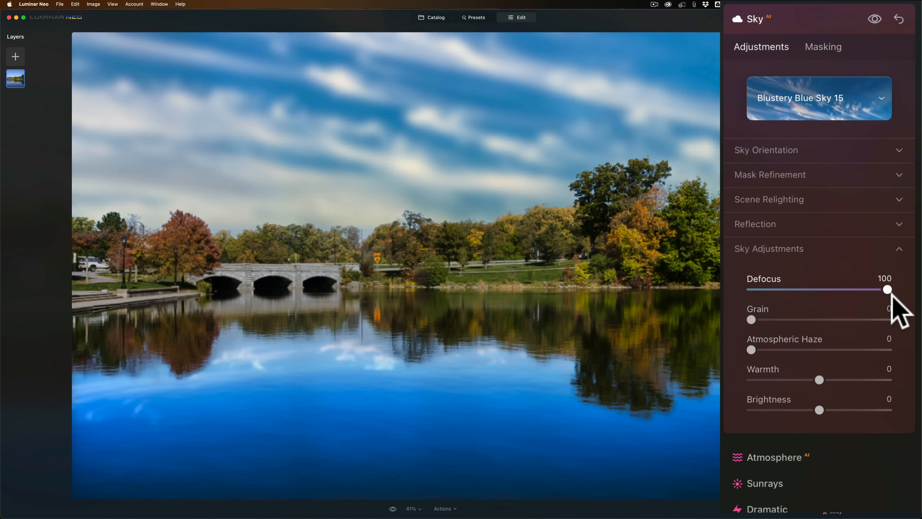
left_click(892, 295)
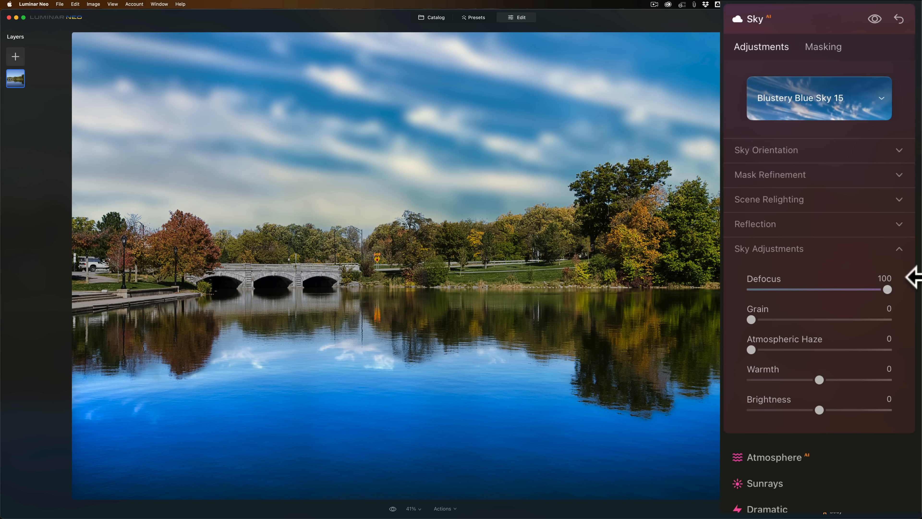
double_click(890, 292)
Try a stronger Water Blur on the sky reflection, reset it to 0, and collapse the Reflection and Sky Adjustments settings.
left_click(748, 228)
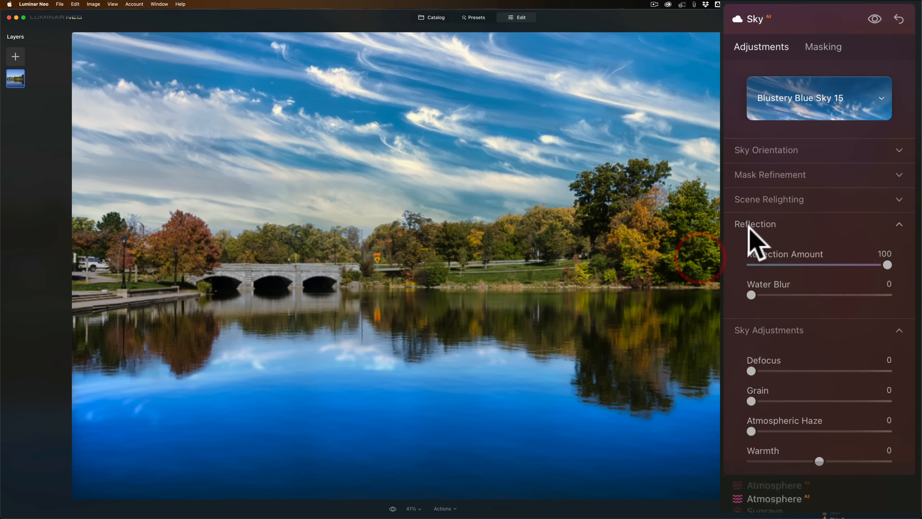
left_click(840, 295)
double_click(840, 295)
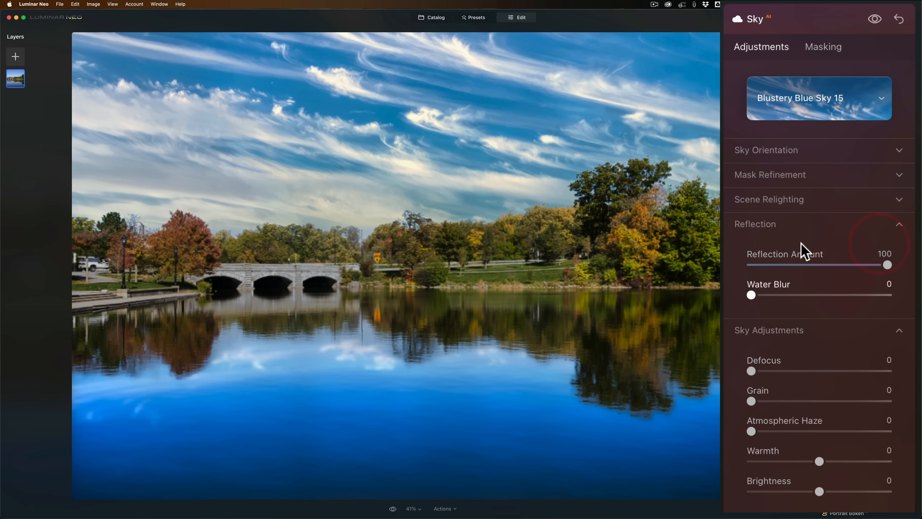
left_click(783, 226)
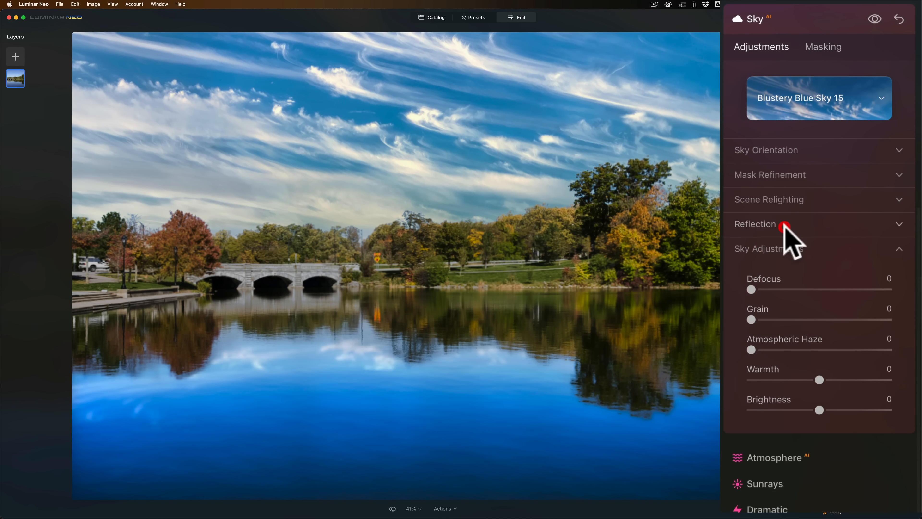
left_click(805, 250)
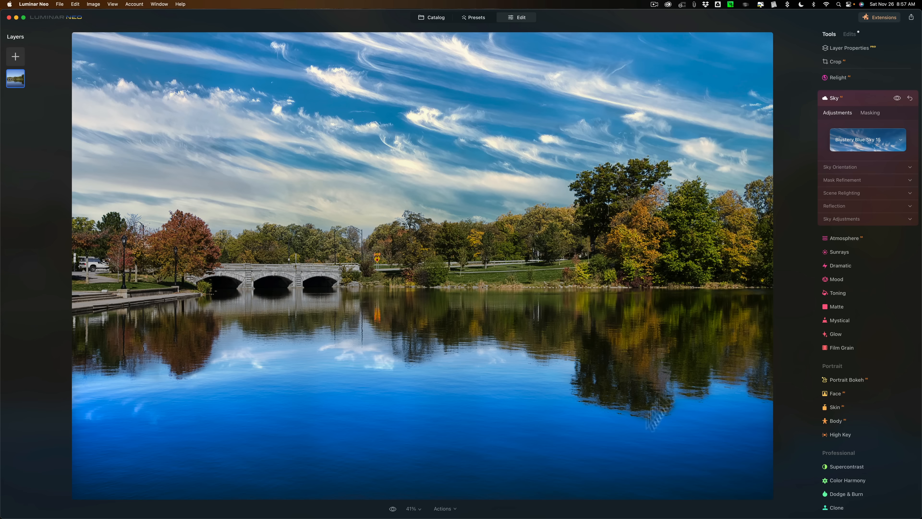
Switch to Photoshop and start Sky Replacement on the bridge photo DSCF6077.raf.
mouse_move(554, 516)
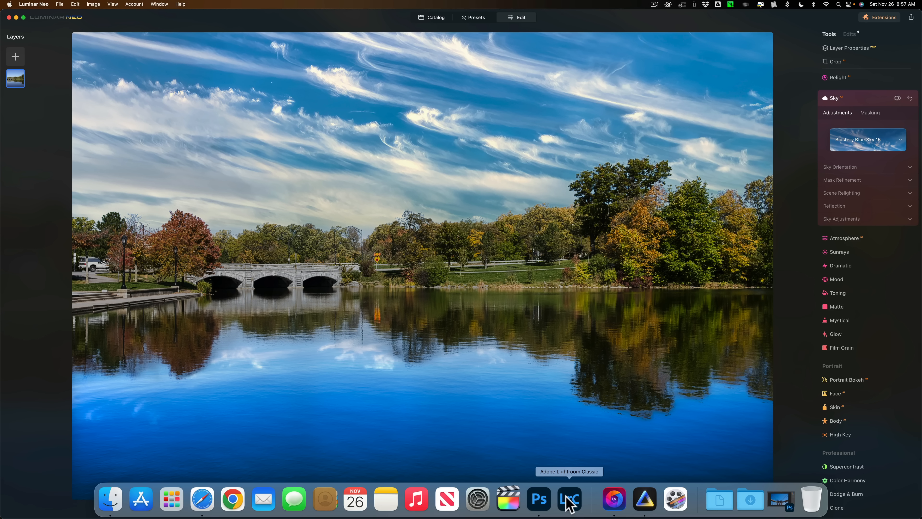
left_click(534, 500)
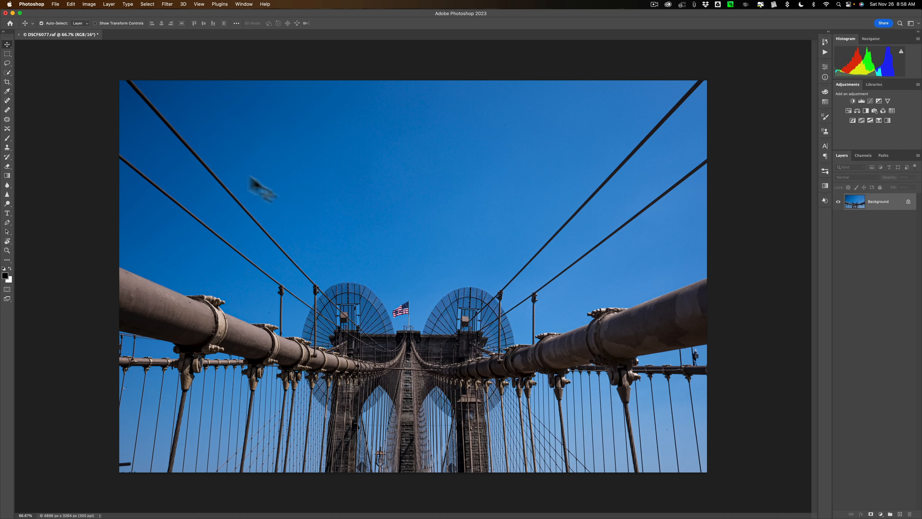
left_click(68, 5)
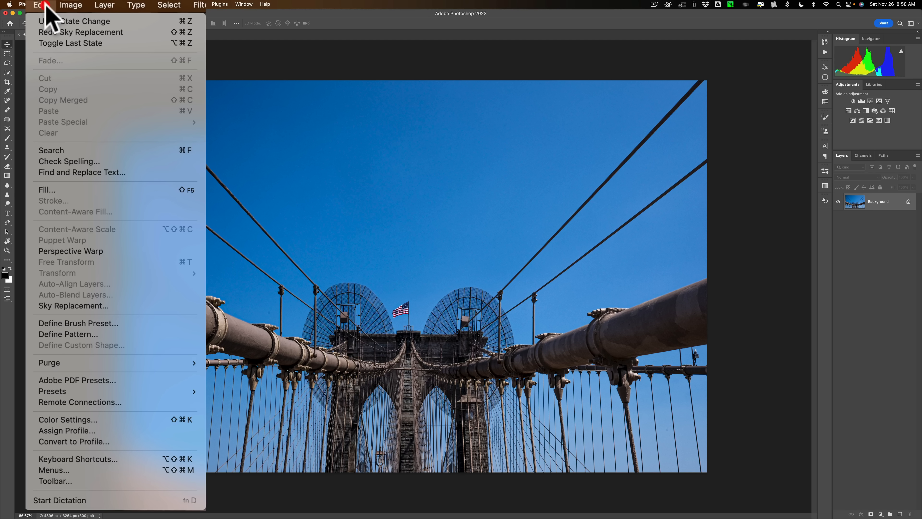
left_click(65, 306)
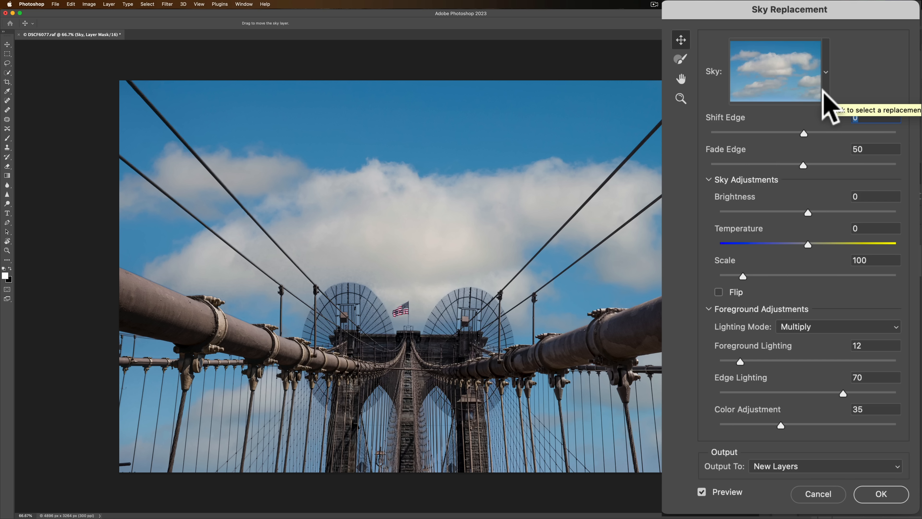
Preview the rainbow and grey overcast skies from the Spectacular group, choose the dark storm sky with the yellow horizon, and collapse the group.
left_click(823, 93)
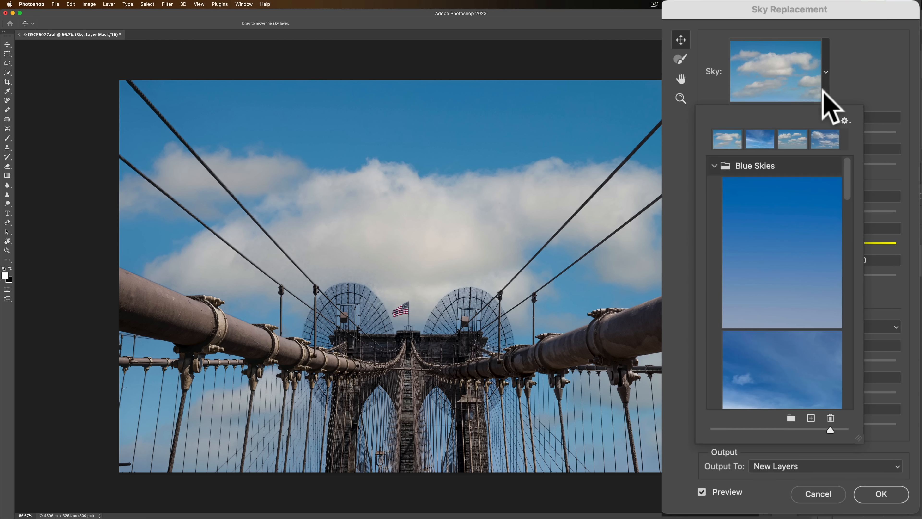
left_click(714, 166)
left_click(714, 185)
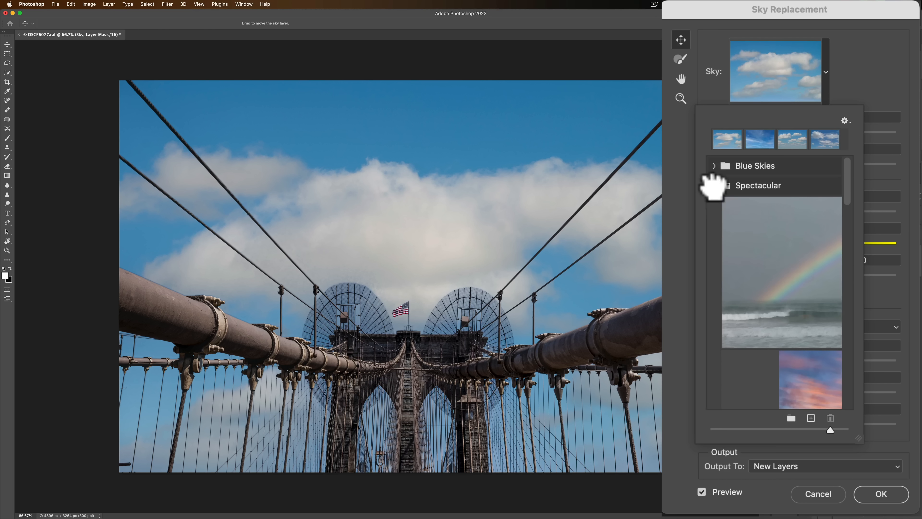
left_click(781, 247)
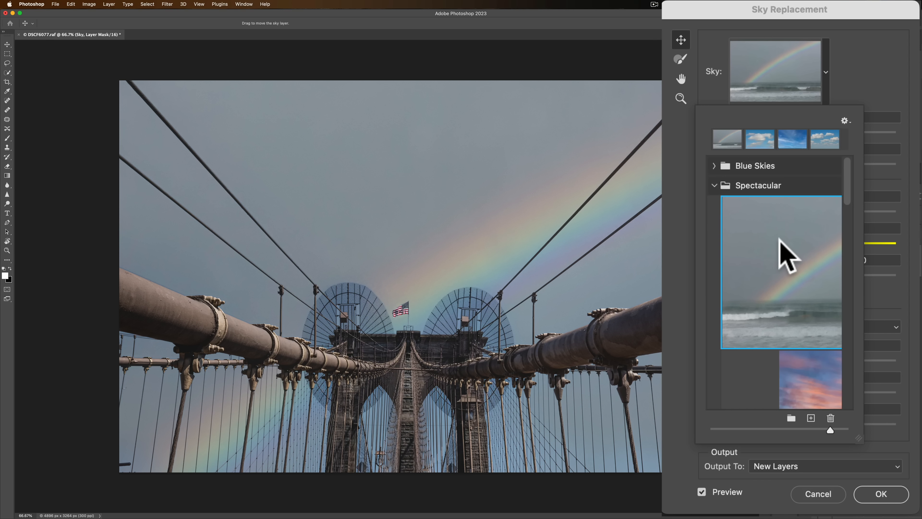
scroll(779, 236, "down", 5)
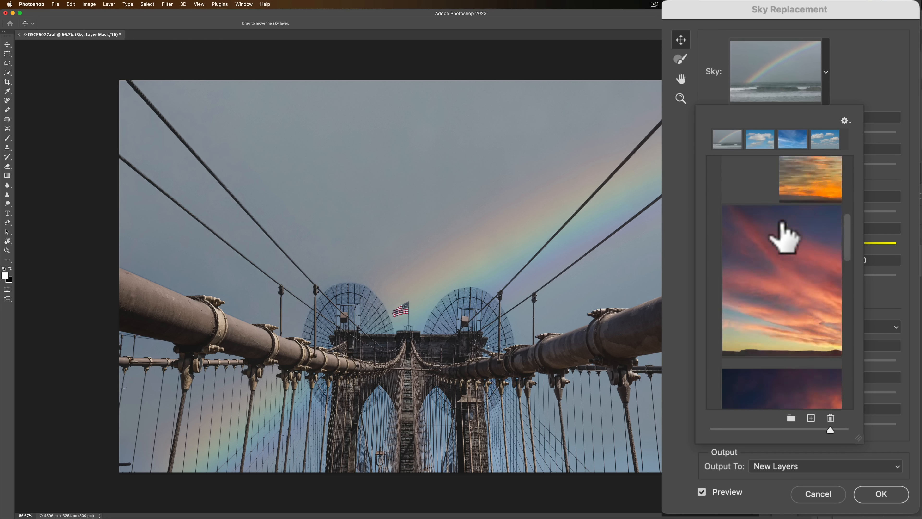
scroll(781, 232, "down", 3)
left_click(781, 222)
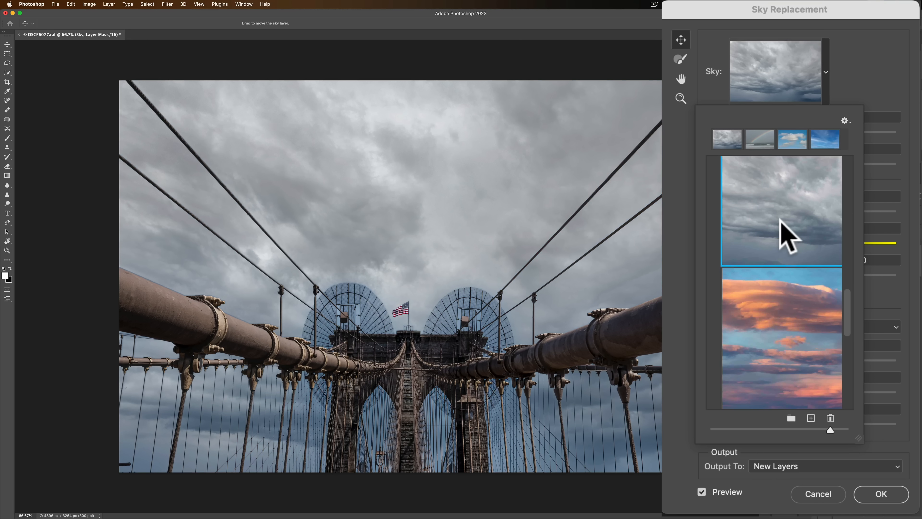
scroll(748, 221, "down", 5)
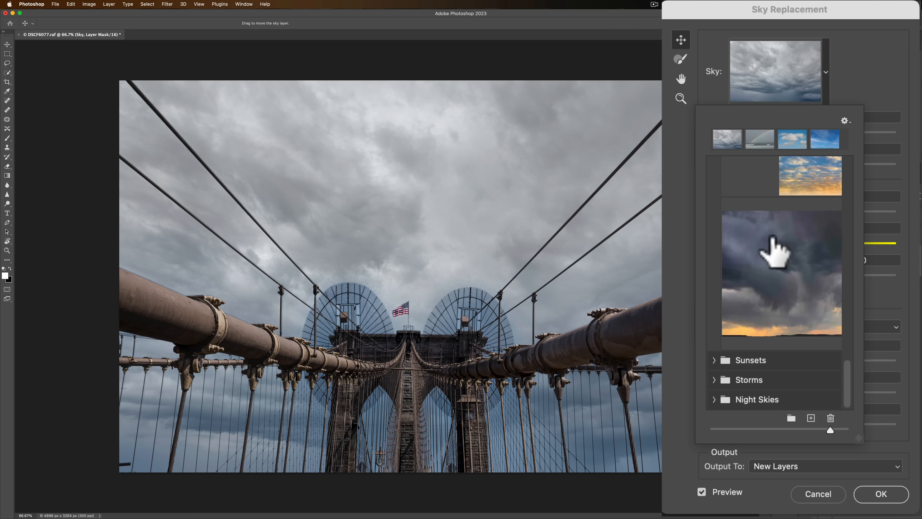
left_click(771, 240)
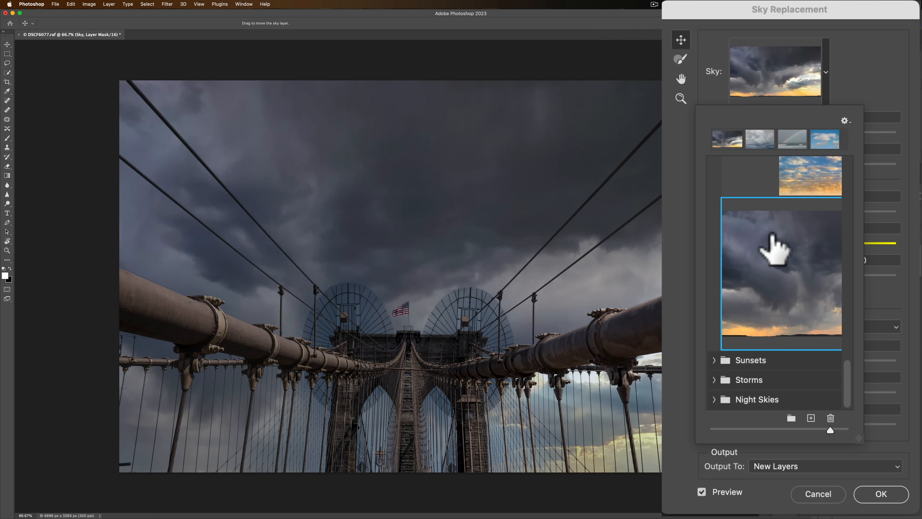
scroll(771, 238, "up", 15)
left_click(713, 185)
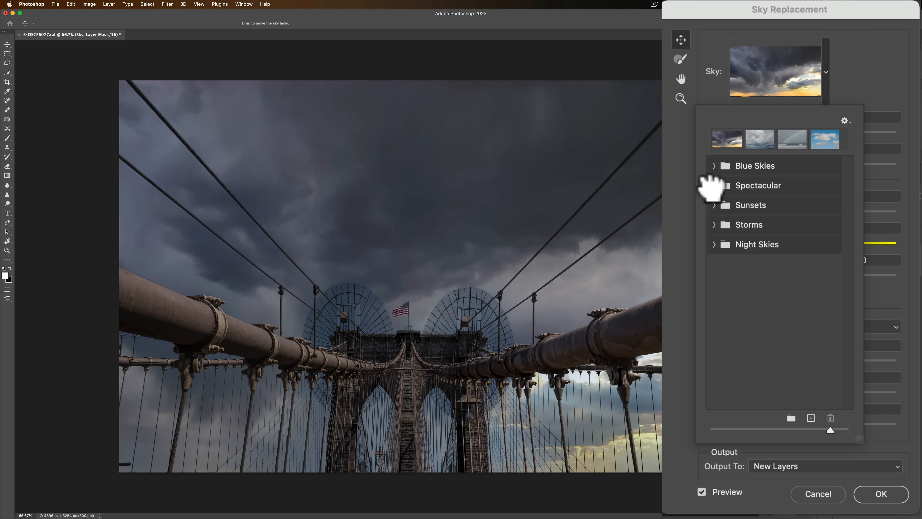
Create a new sky preset group named Ocudrone.
left_click(791, 417)
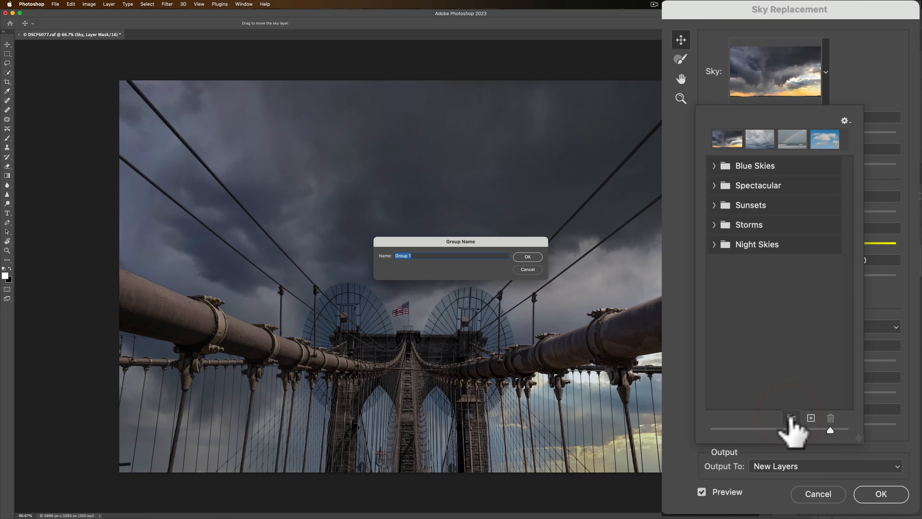
type("Ocudo")
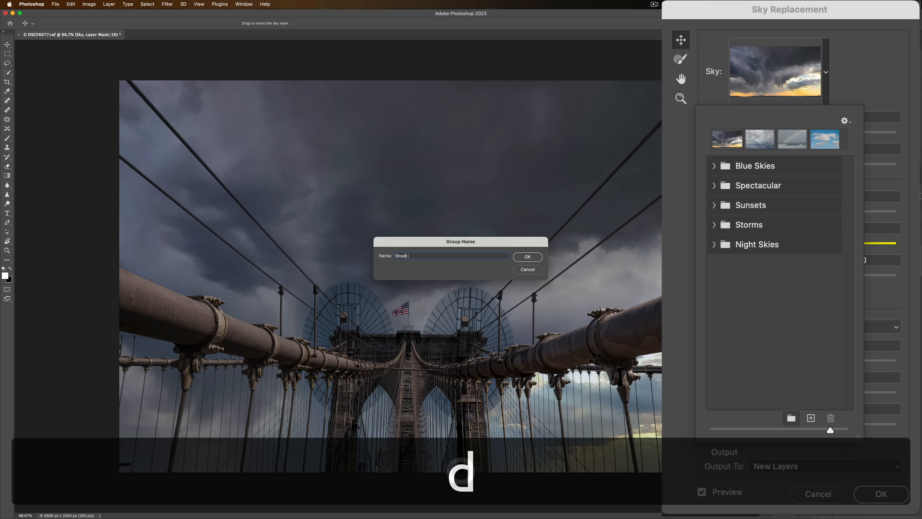
key("BackSpace")
type("rone")
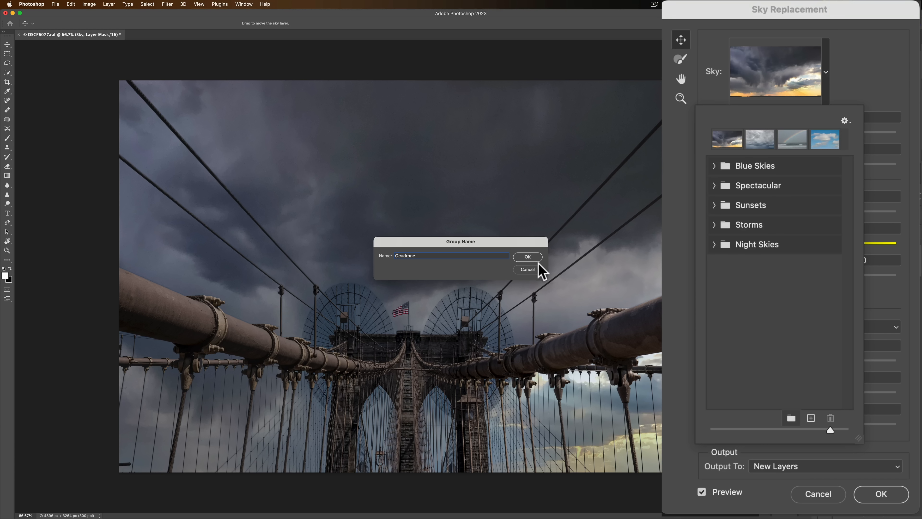
left_click(528, 256)
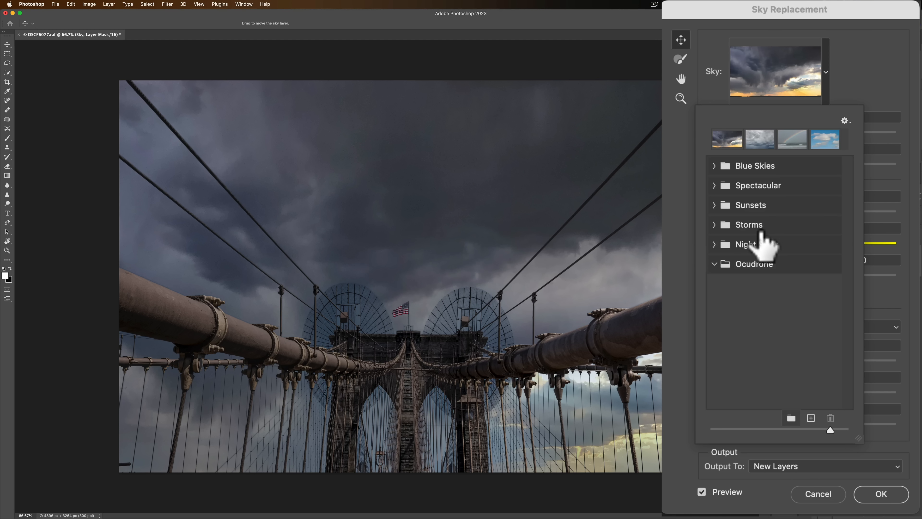
Start importing sky images and open the Blue Velvet Skies folder inside OcuDrone Ultimate Collection of Collections on the iCloud Desktop.
left_click(811, 417)
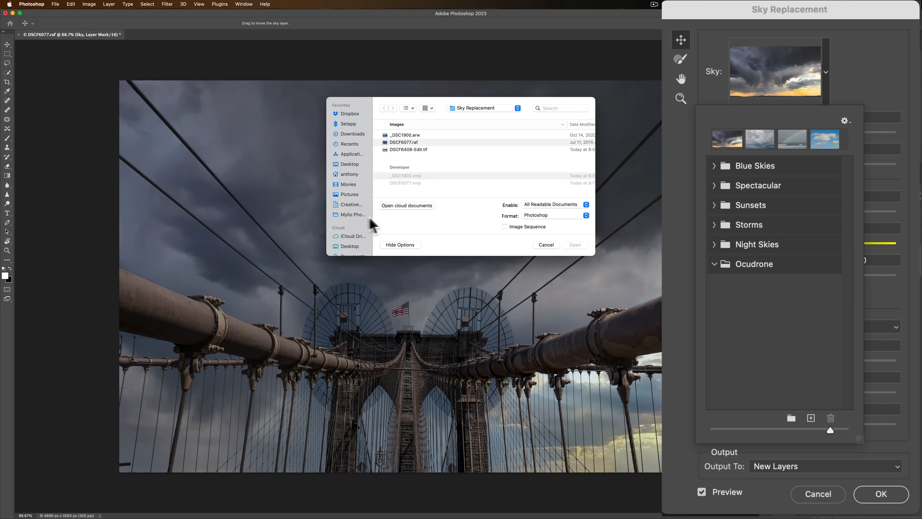
scroll(354, 217, "down", 2)
left_click(348, 218)
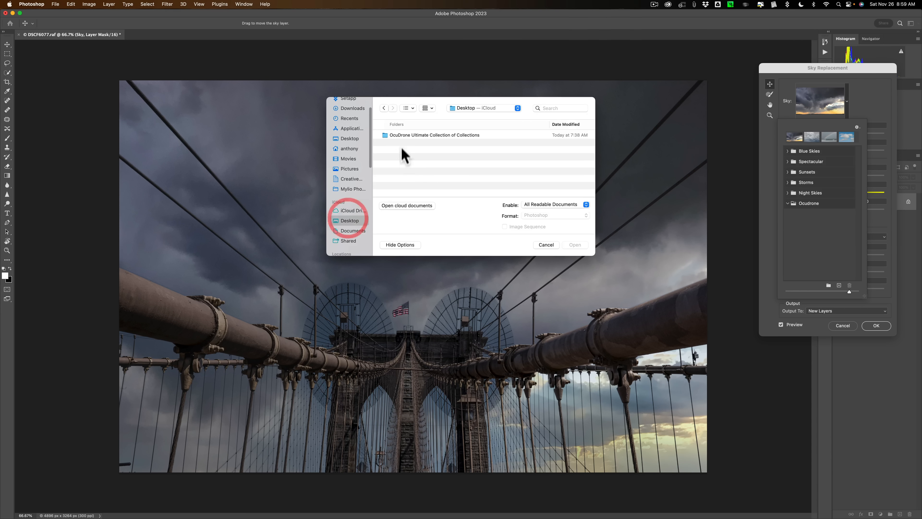
double_click(405, 136)
scroll(361, 160, "down", 2)
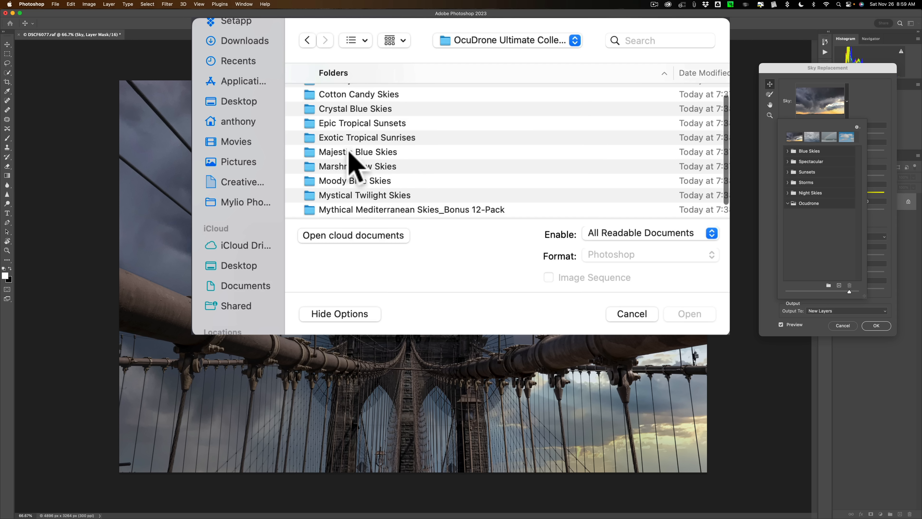
left_click(351, 152)
scroll(352, 156, "up", 2)
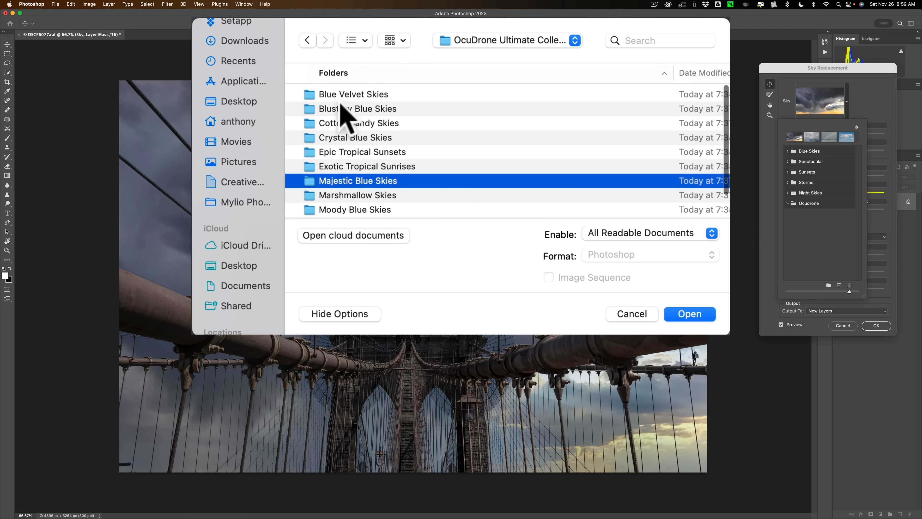
left_click(344, 95)
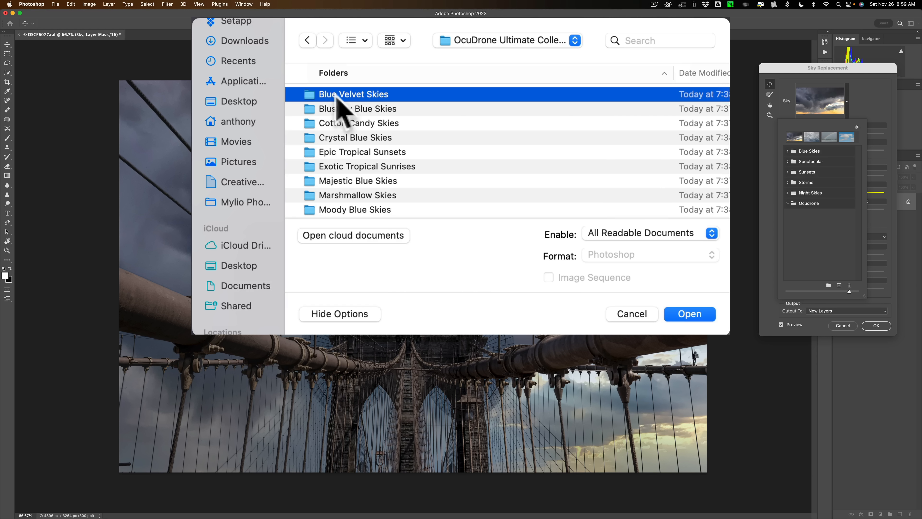
left_click(695, 316)
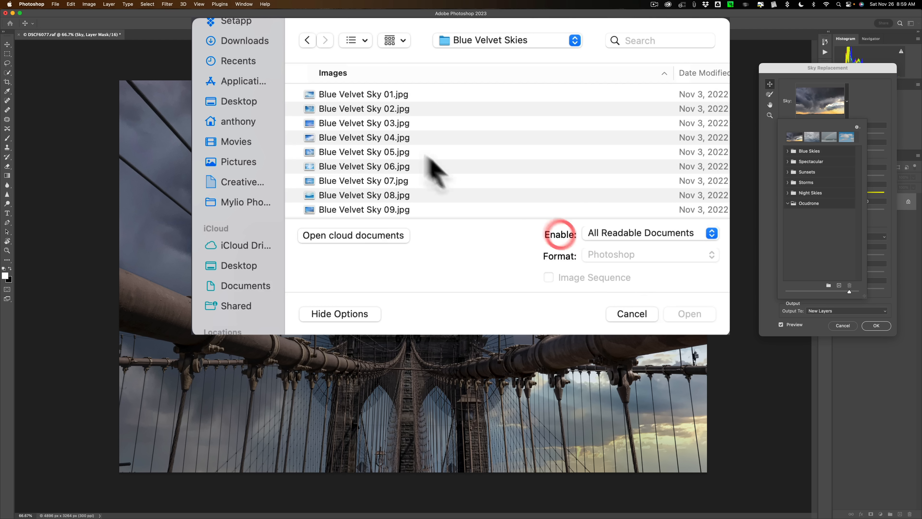
Import the whole range of images from Blue Velvet Sky 01.jpg to Blue Velvet Sky 25.jpg and dismiss the import summary.
left_click(382, 94)
scroll(384, 98, "down", 5)
scroll(384, 98, "down", 3)
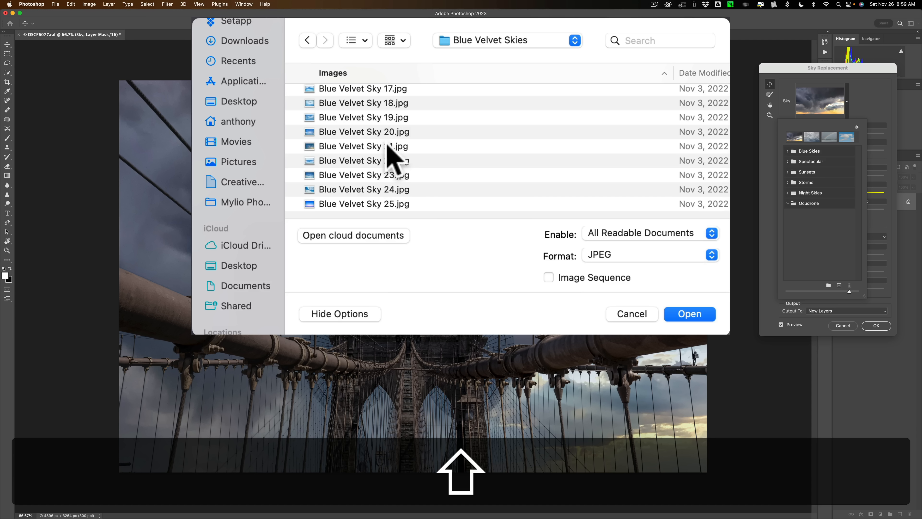
left_click(380, 204, "shift")
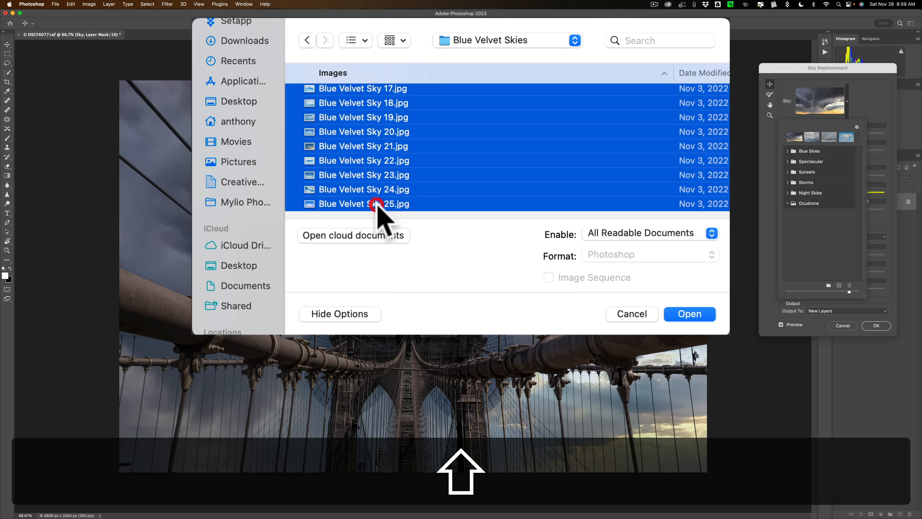
left_click(680, 314)
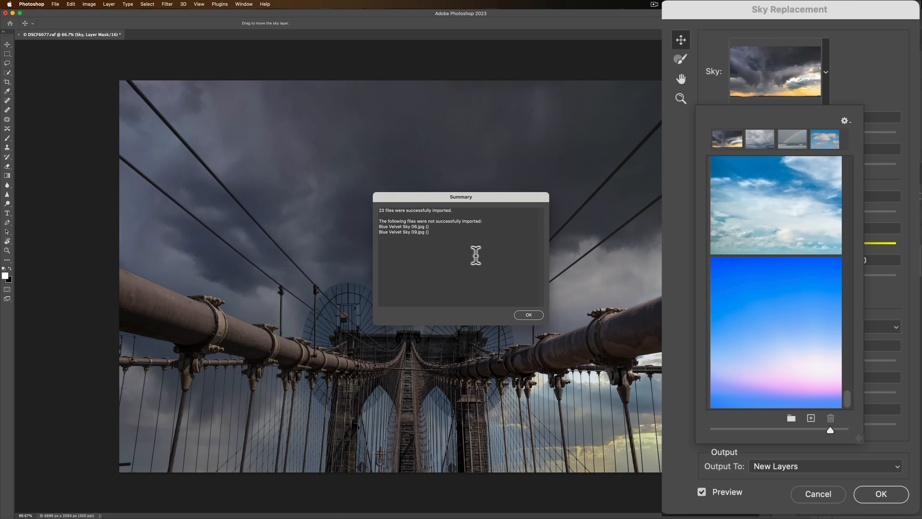
left_click(530, 315)
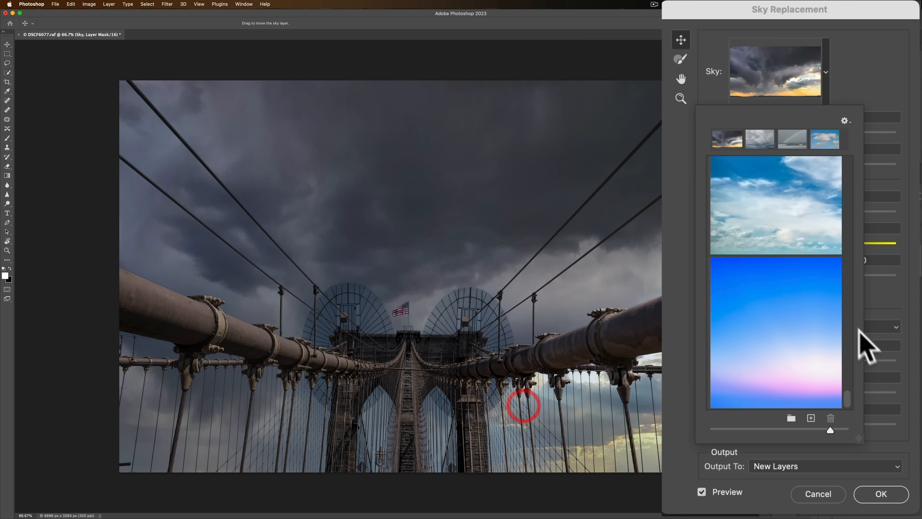
Select all the imported skies from first to last, move them into the Ocudrone group and collapse the group.
scroll(789, 288, "up", 15)
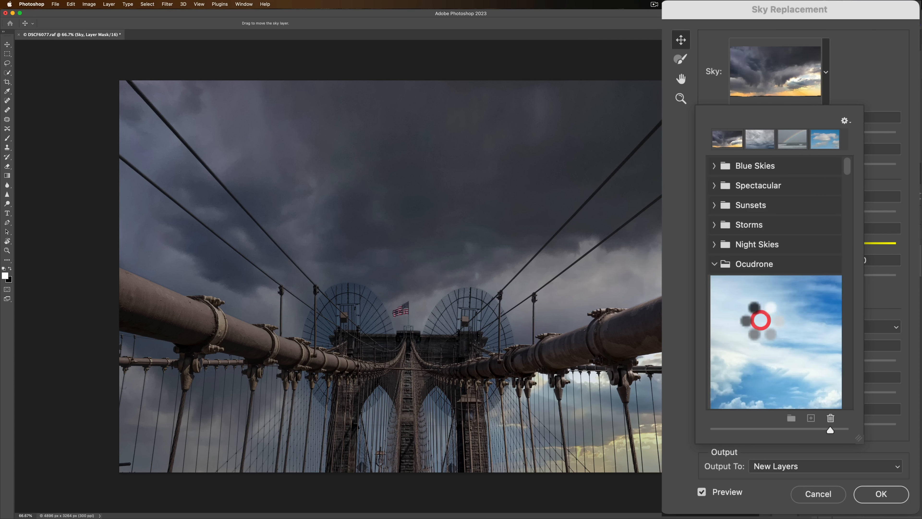
scroll(771, 327, "down", 3)
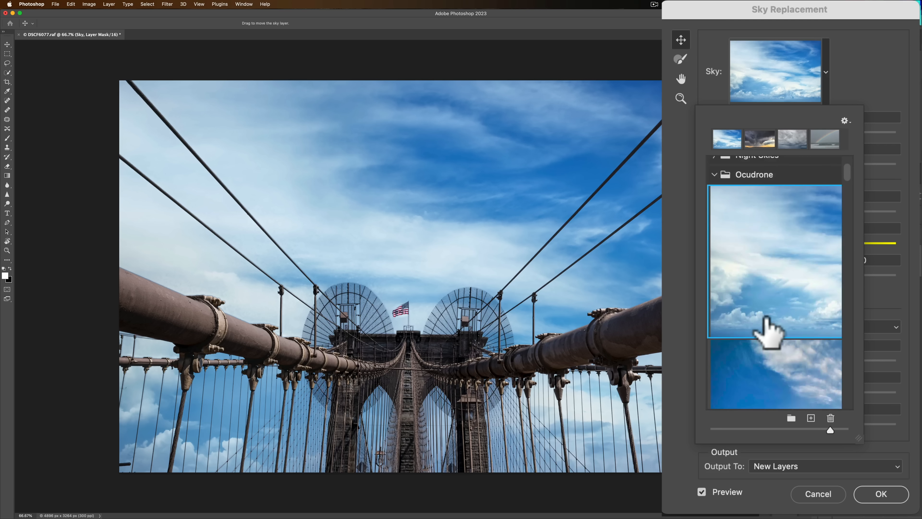
scroll(769, 329, "down", 15)
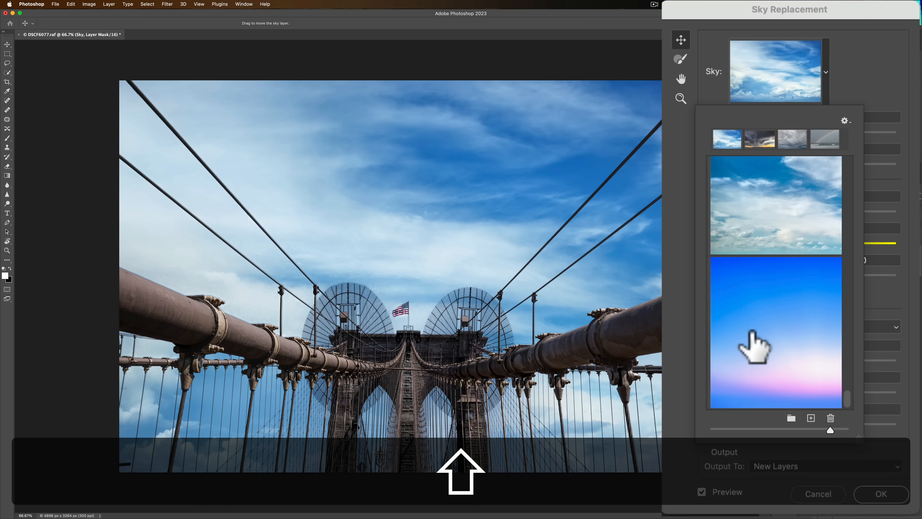
scroll(753, 333, "up", 10)
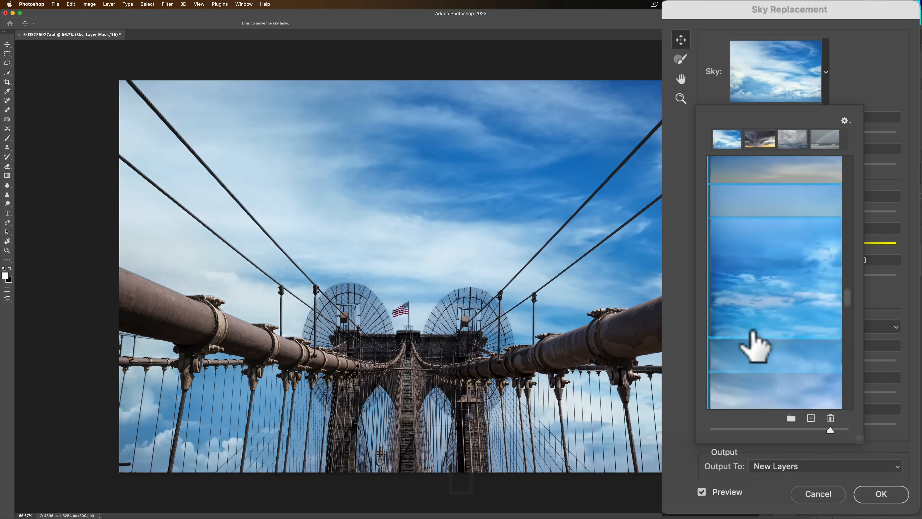
scroll(753, 331, "up", 10)
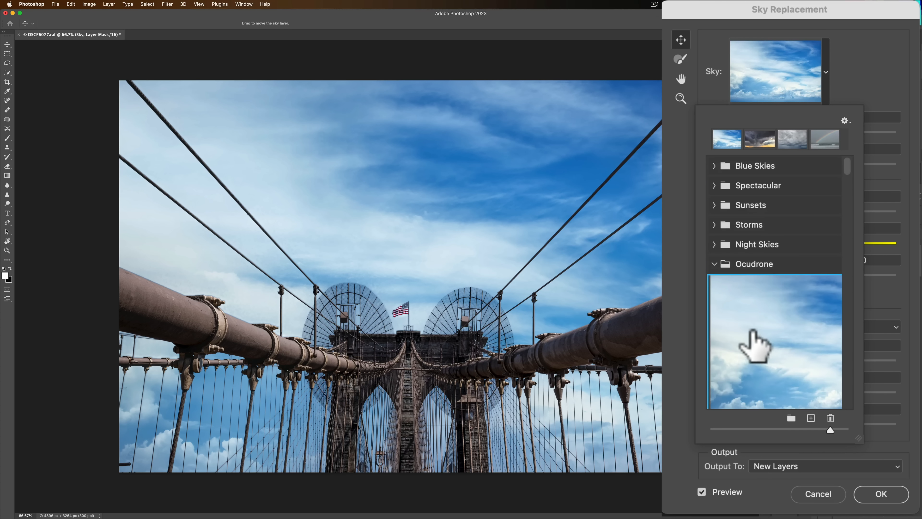
left_click_drag(753, 330, 724, 262)
left_click(715, 263)
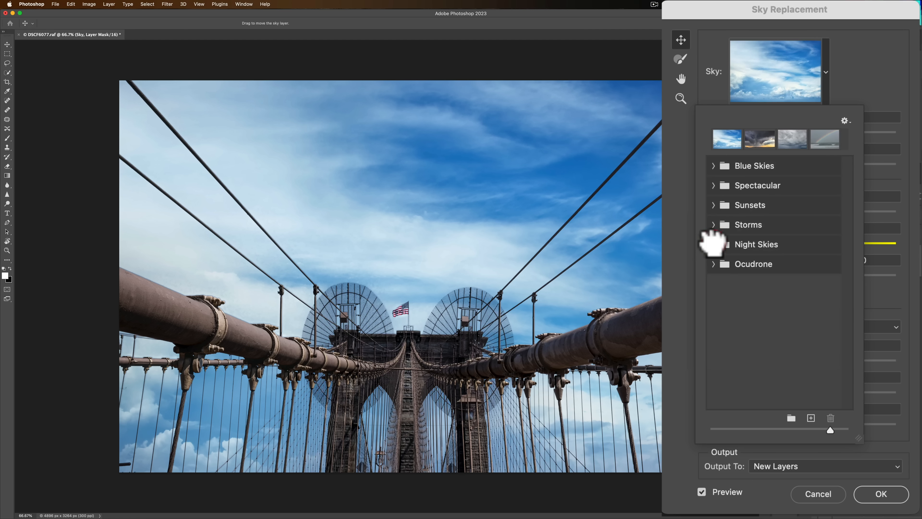
Expand the Ocudrone group and preview several of its blue cloudy skies on the bridge photo.
left_click(714, 264)
scroll(783, 335, "down", 3)
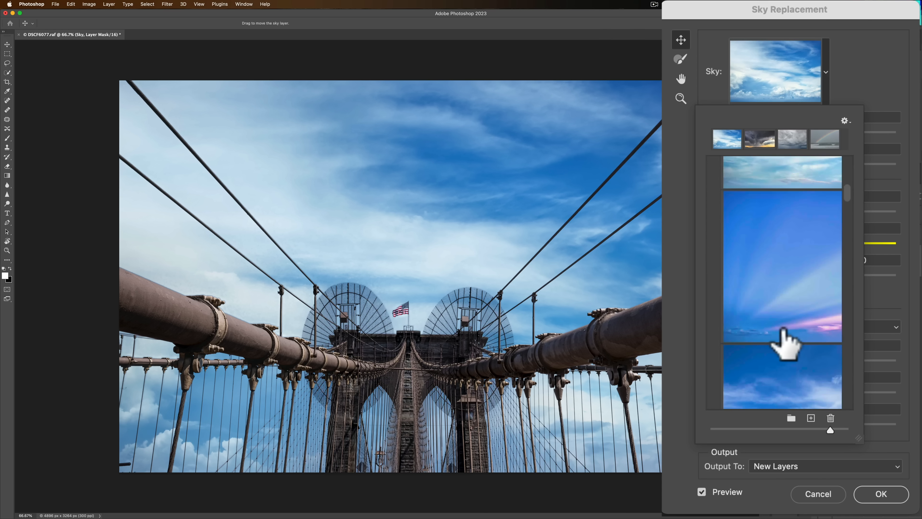
scroll(773, 330, "down", 3)
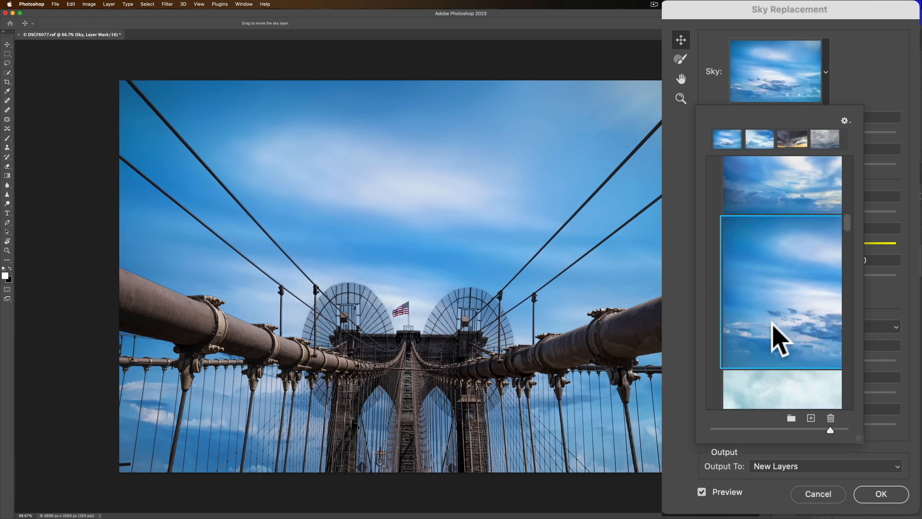
scroll(772, 329, "down", 3)
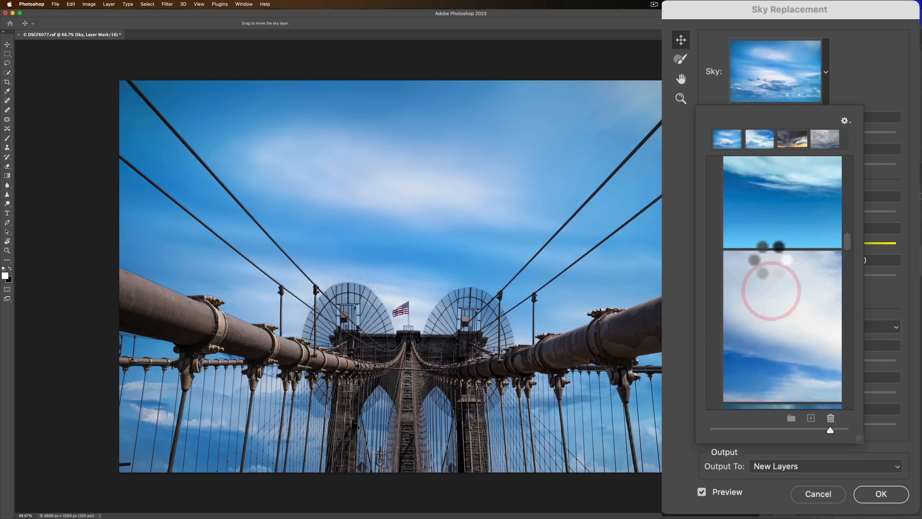
scroll(776, 291, "down", 5)
left_click(773, 278)
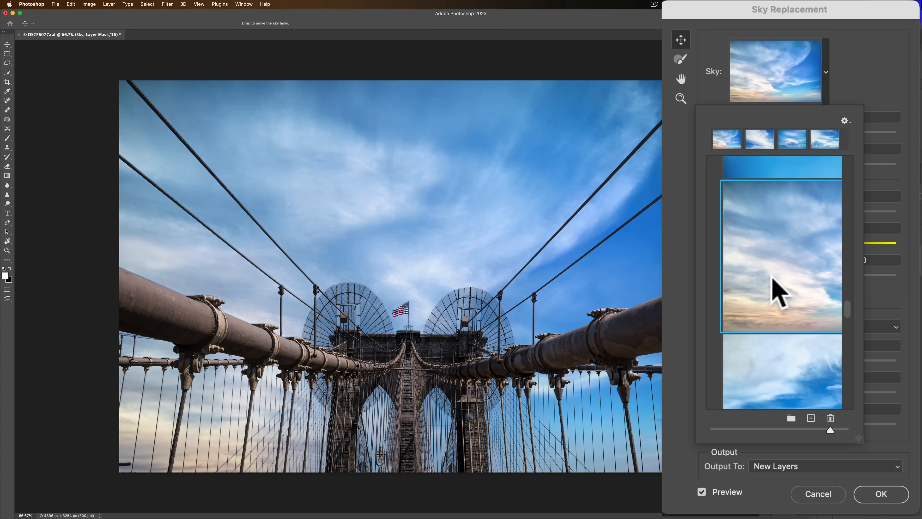
scroll(799, 340, "down", 4)
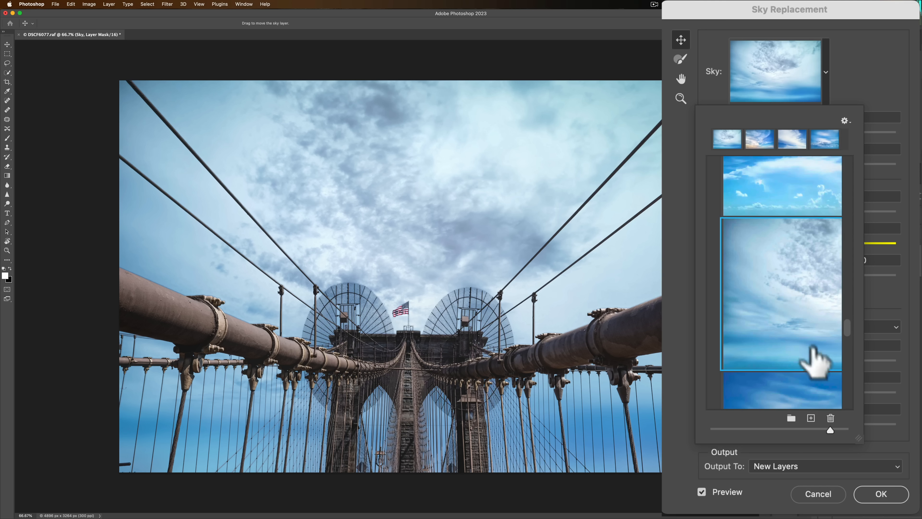
Apply the deep blue Ocudrone sky with wispy clouds and a yellow-orange horizon, and close the sky picker.
scroll(815, 361, "down", 2)
scroll(815, 368, "down", 2)
left_click(801, 292)
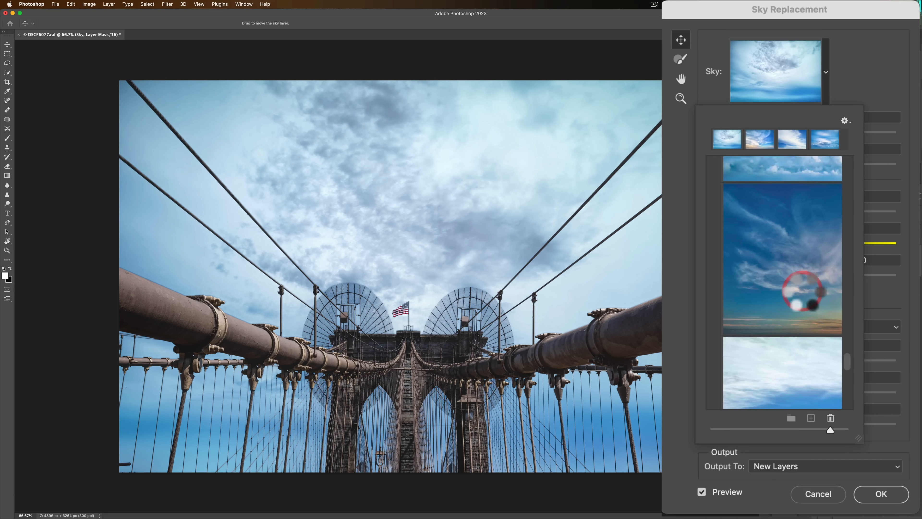
scroll(806, 305, "down", 3)
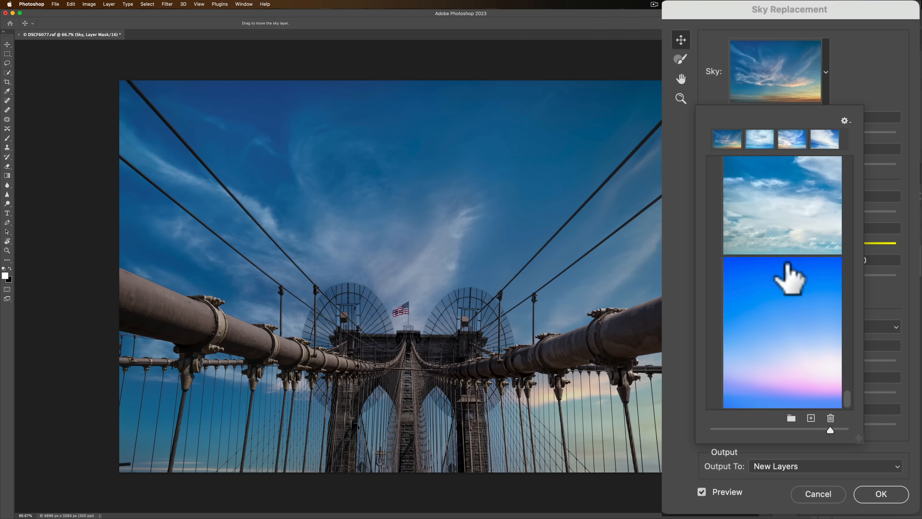
scroll(795, 284, "up", 5)
left_click(836, 73)
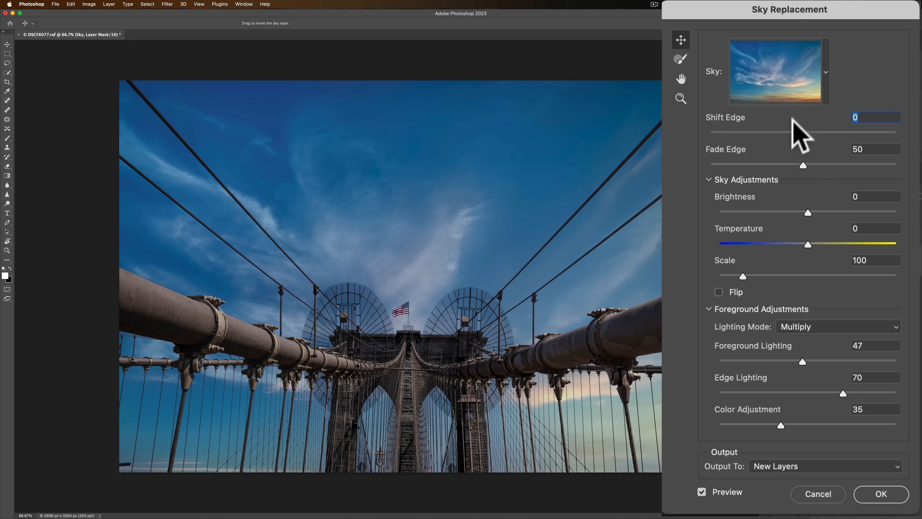
Set Shift Edge to -3, Fade Edge to 51 and the sky's Brightness to 57.
left_click_drag(802, 133, 806, 168)
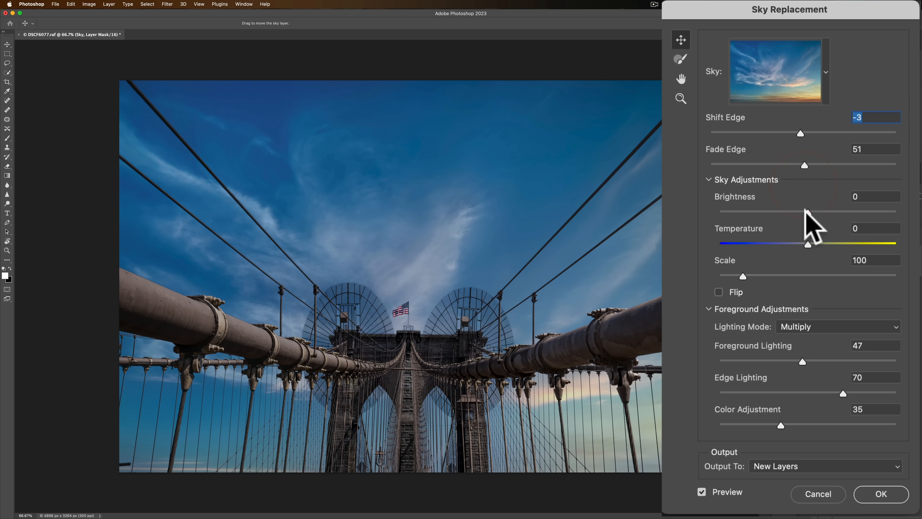
left_click_drag(808, 213, 857, 212)
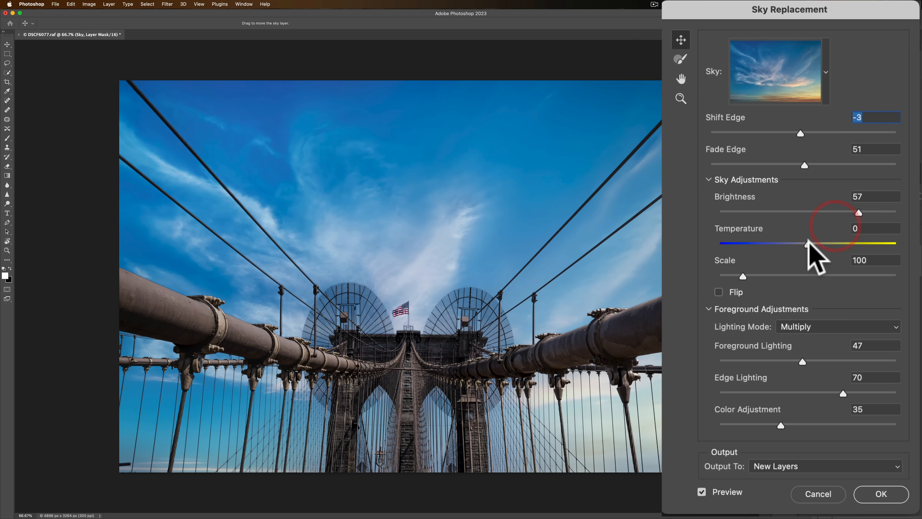
Try a cooler sky Temperature of -19 and reset it to 0.
left_click_drag(810, 242, 789, 243)
left_click(791, 244)
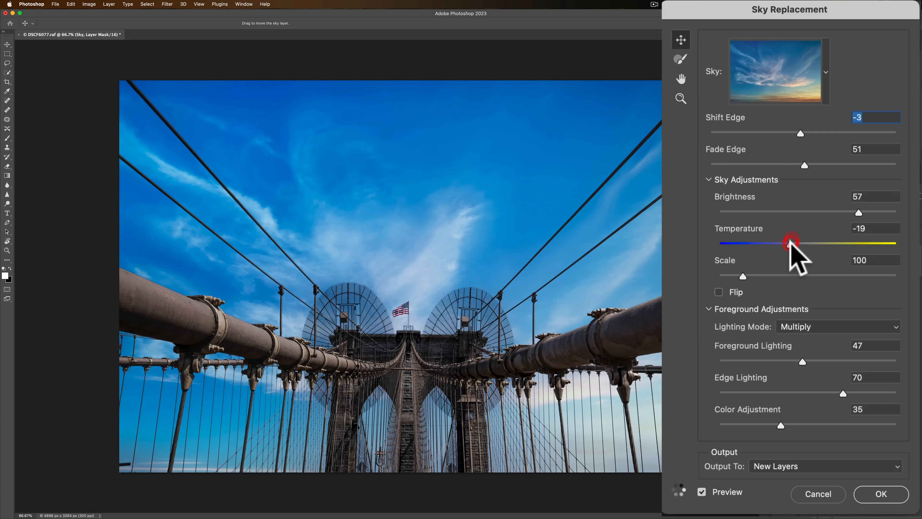
left_click(751, 235)
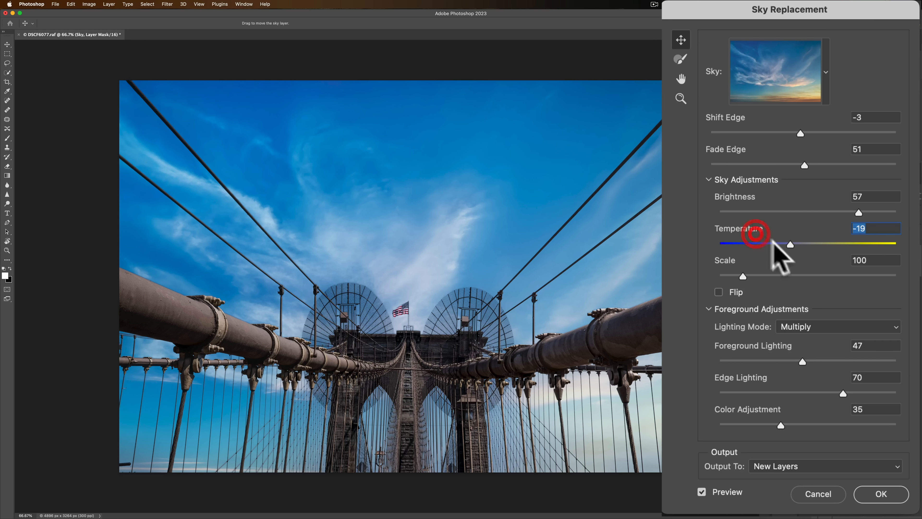
type("0")
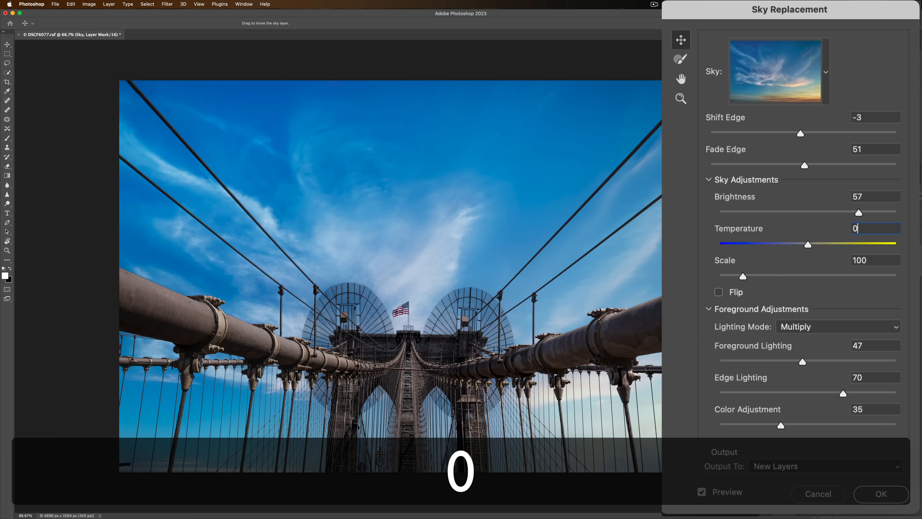
key("Tab")
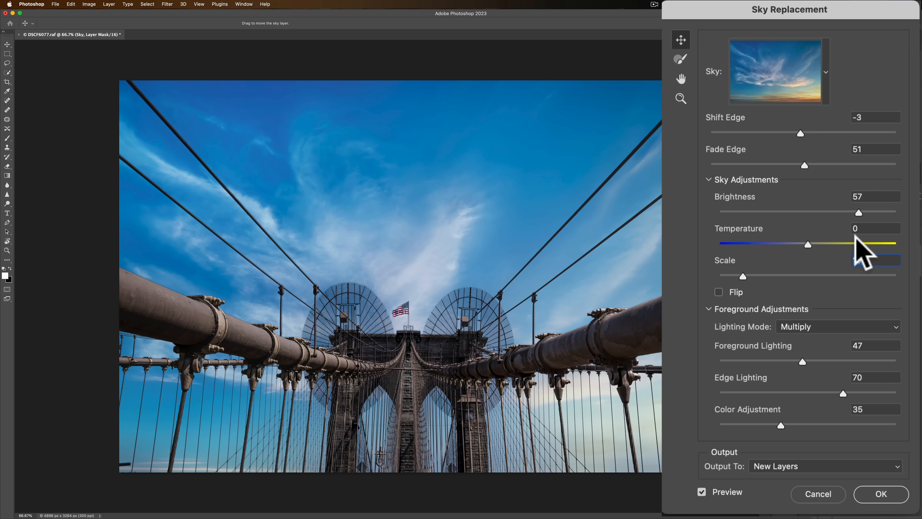
Try sky Scale values of 255 and 50, restore the Scale to 100, and toggle Flip on and off.
left_click_drag(741, 272, 822, 273)
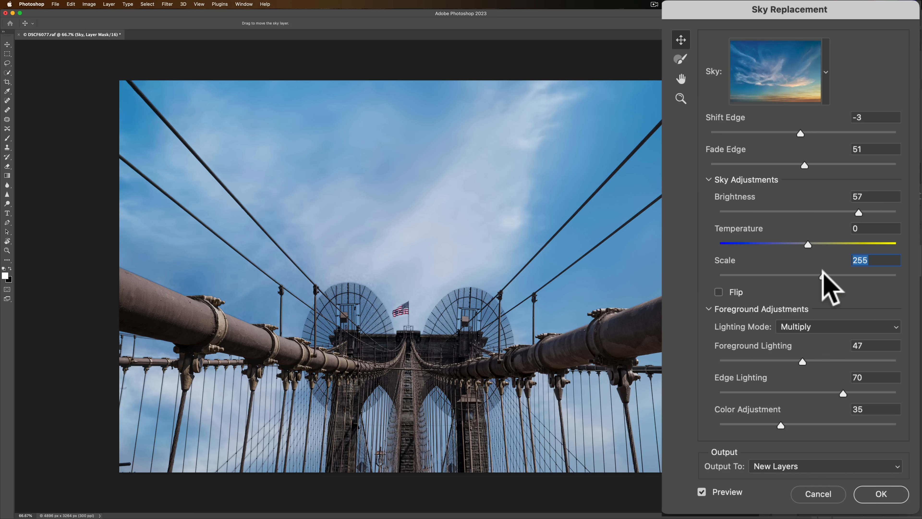
left_click_drag(824, 277, 695, 277)
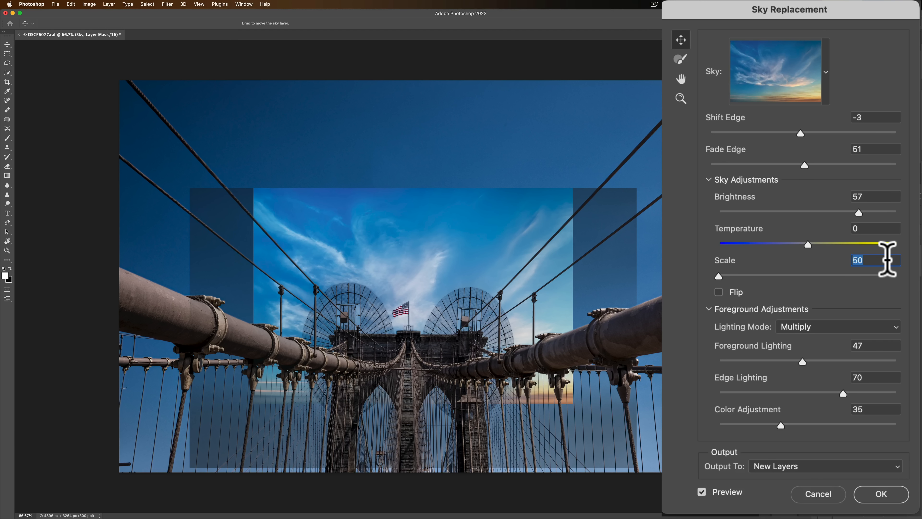
type("100")
key("Tab")
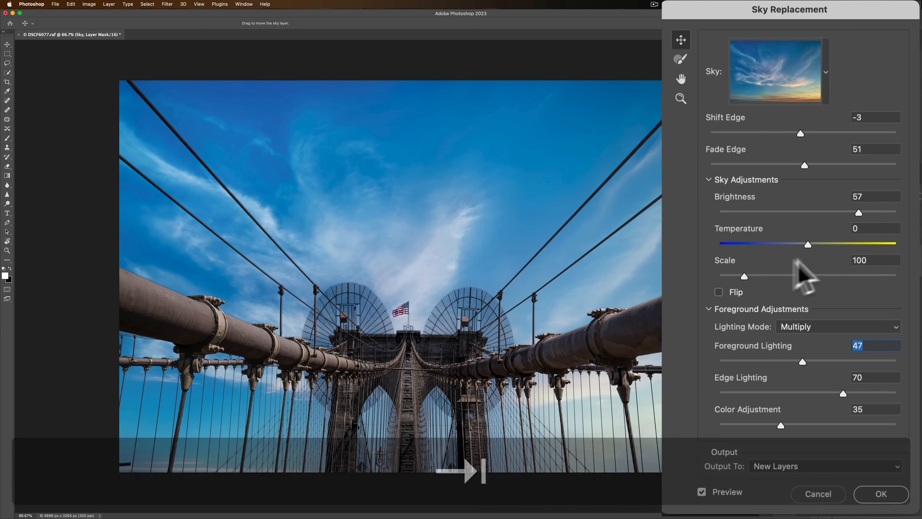
left_click(719, 292)
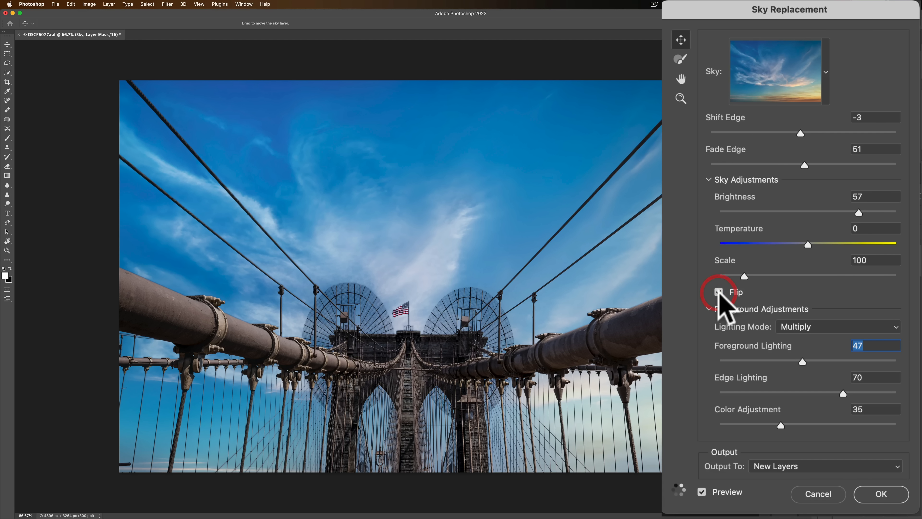
left_click(719, 292)
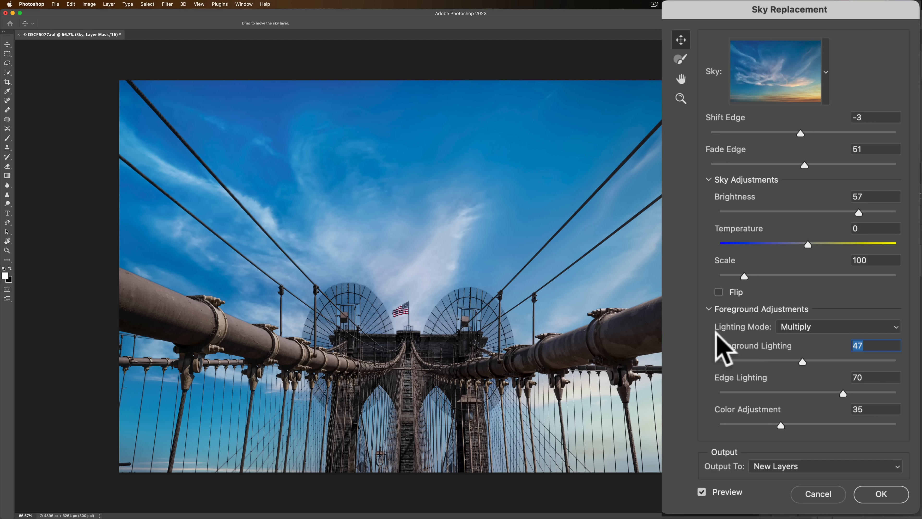
Try the Screen lighting mode for the foreground and return it to Multiply.
left_click(811, 326)
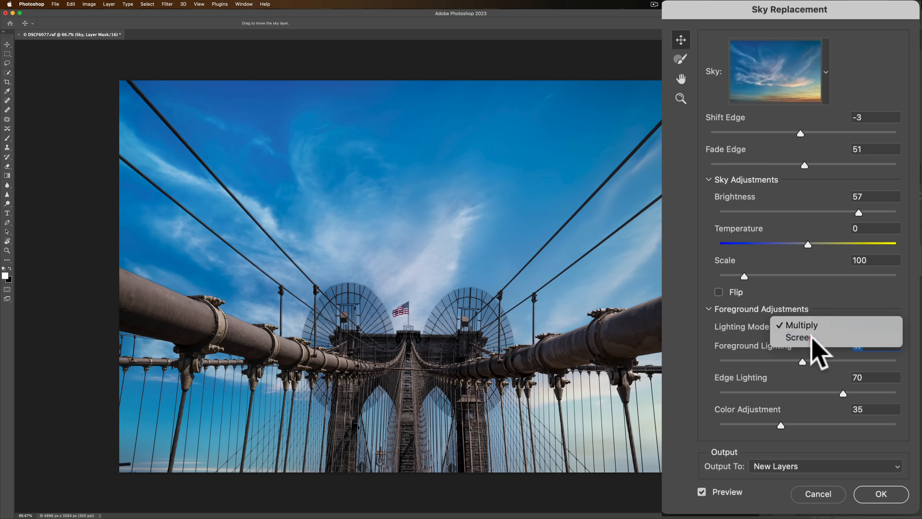
left_click(812, 338)
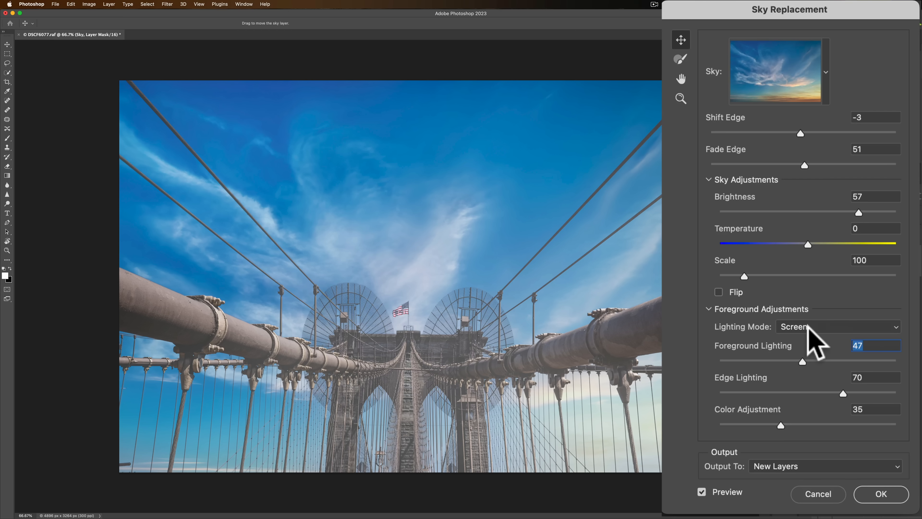
left_click(811, 329)
left_click(804, 311)
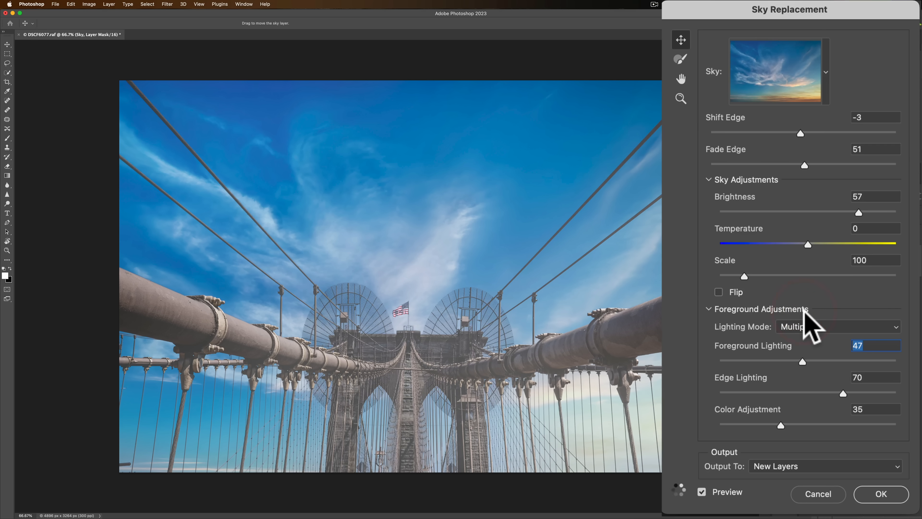
Set Foreground Lighting to 16, Edge Lighting to 25 and Color Adjustment to 83.
left_click_drag(802, 359, 747, 358)
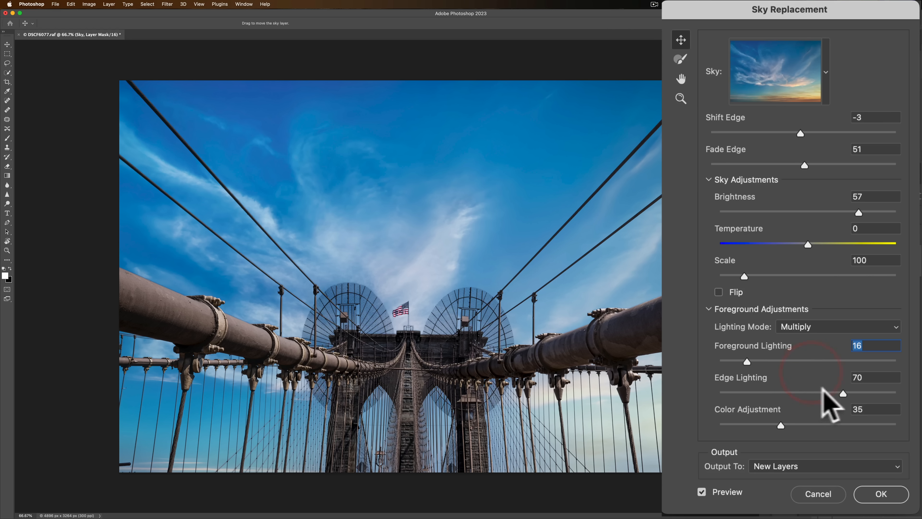
left_click_drag(843, 393, 764, 391)
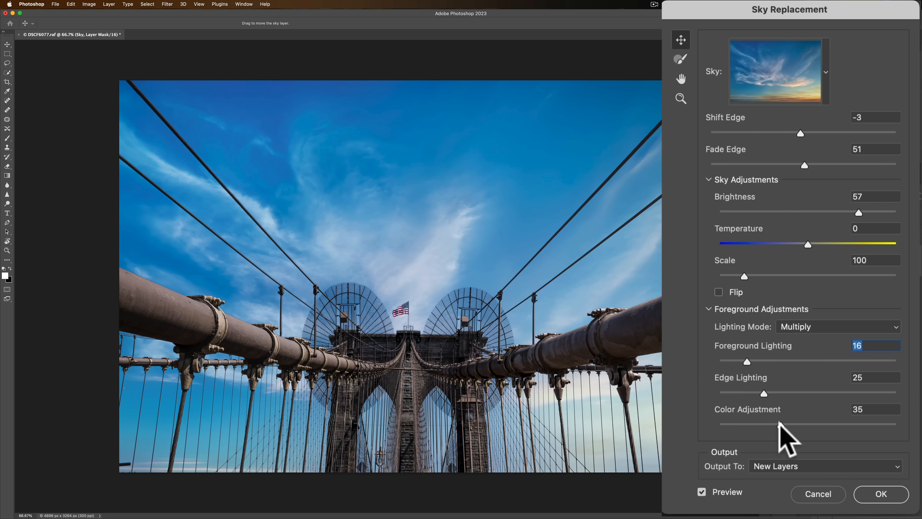
left_click_drag(779, 422, 866, 423)
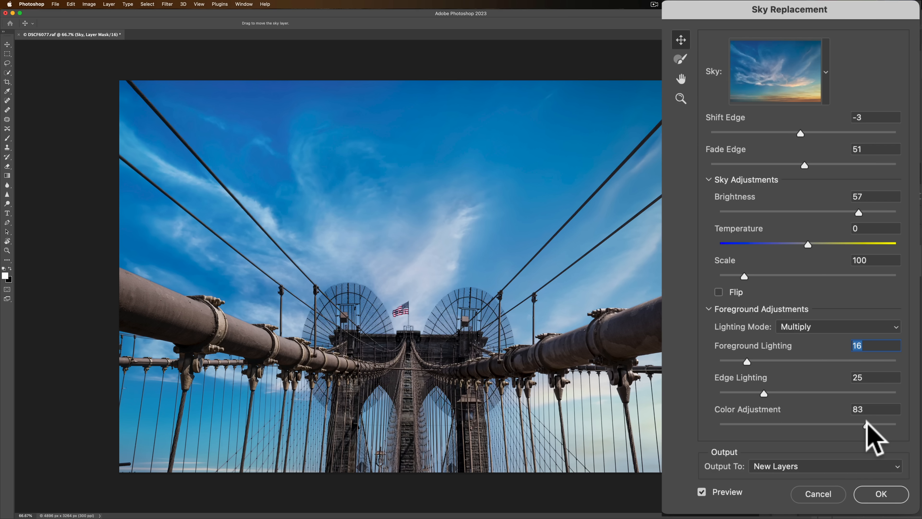
left_click_drag(867, 421, 866, 421)
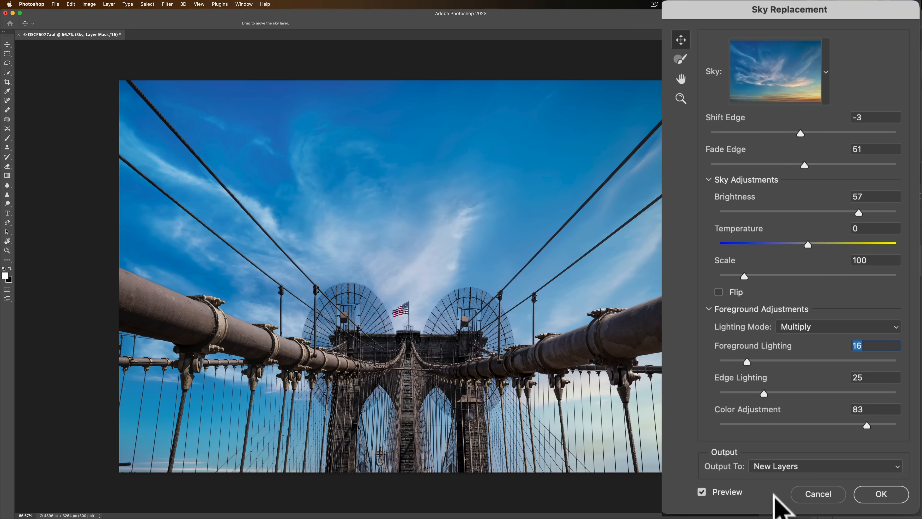
Check the output options, keep New Layers as the output, and apply the sky replacement.
left_click(769, 467)
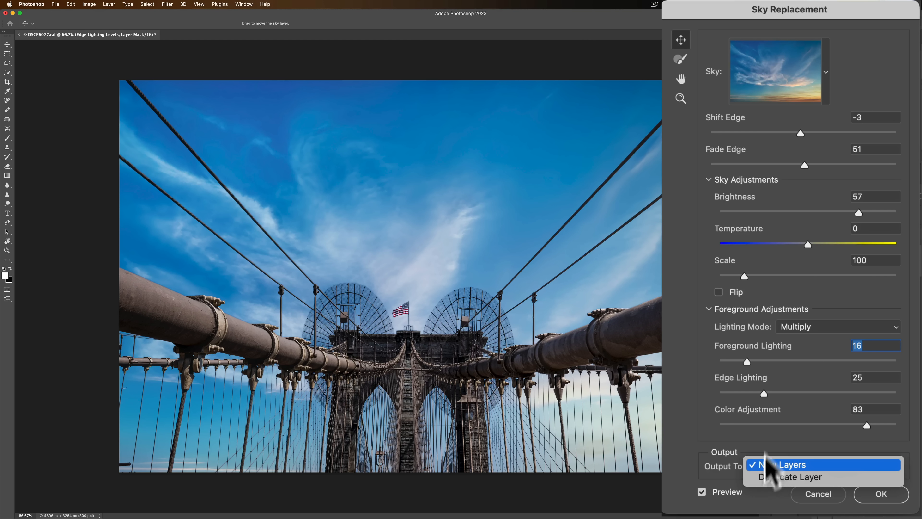
left_click(728, 438)
left_click(797, 466)
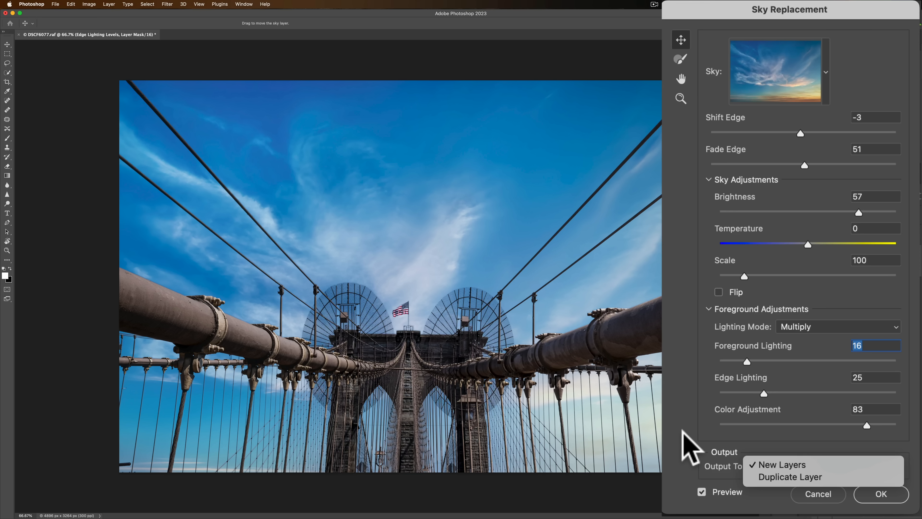
left_click(694, 419)
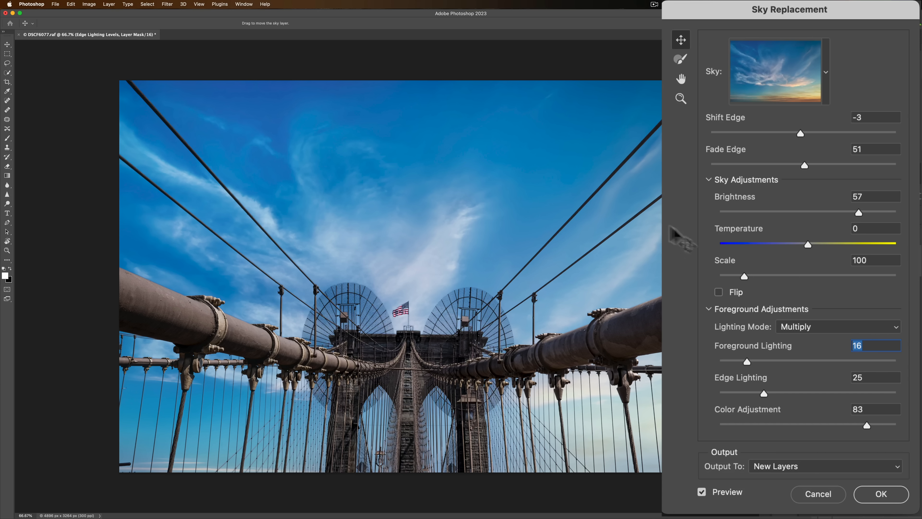
left_click(788, 468)
left_click(778, 465)
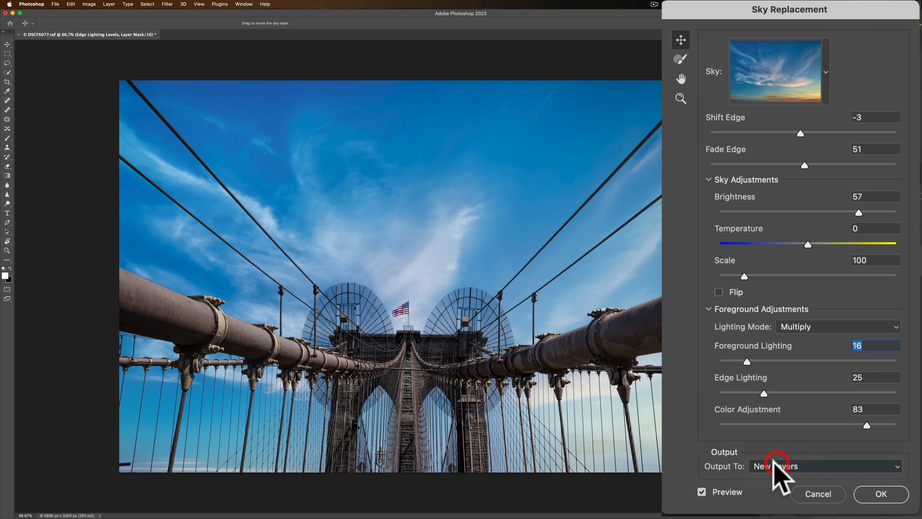
left_click(886, 498)
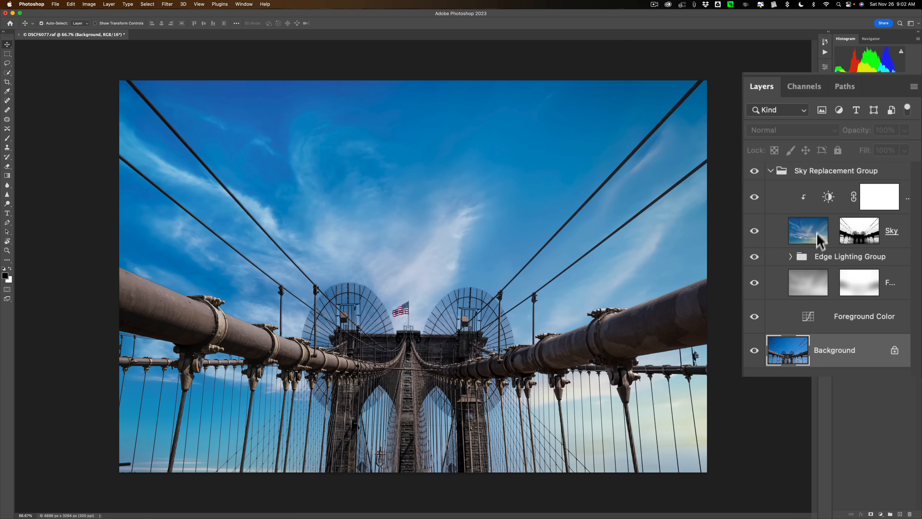
Try a Gaussian Blur on the Sky layer at radii of 167.7, 7.8 and 4.0 pixels, and cancel it.
left_click(808, 234)
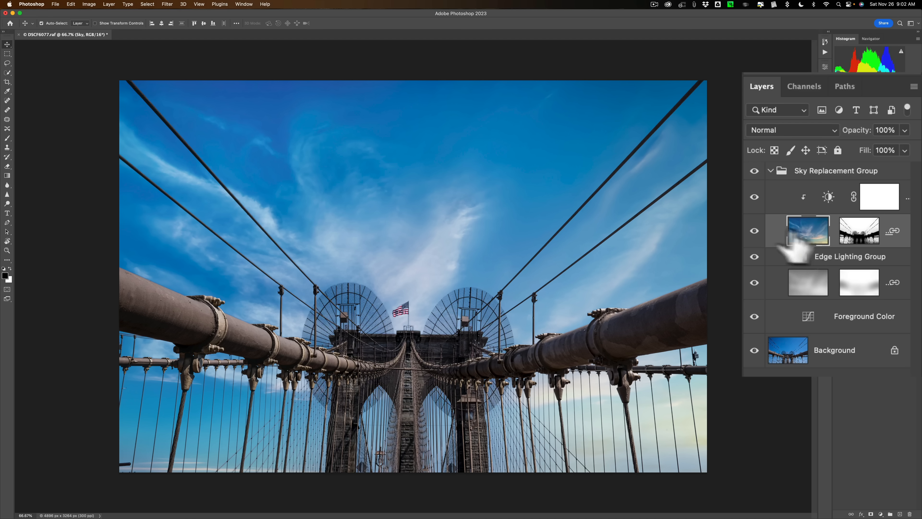
left_click(167, 4)
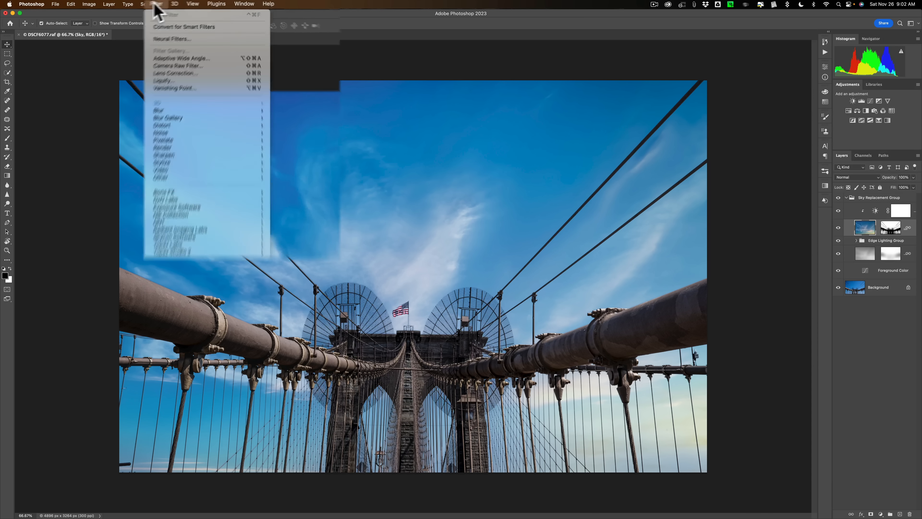
mouse_move(184, 193)
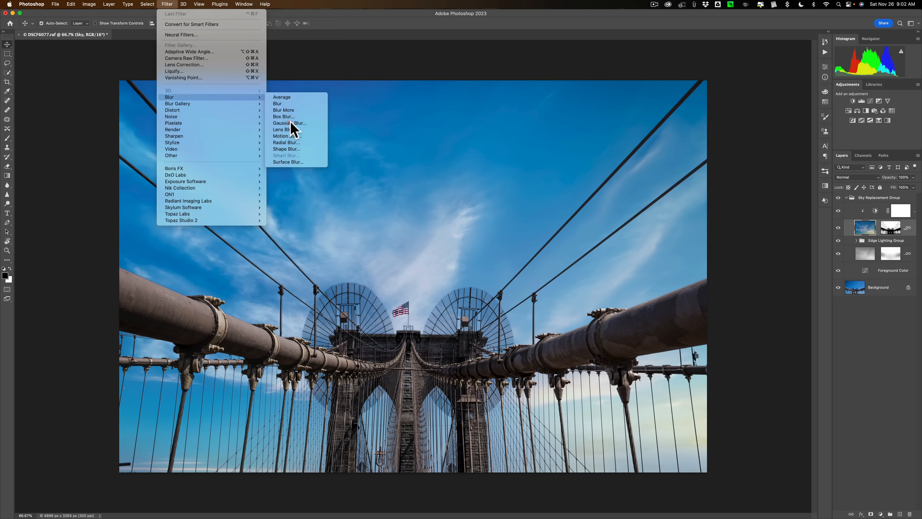
left_click(292, 126)
left_click(716, 240)
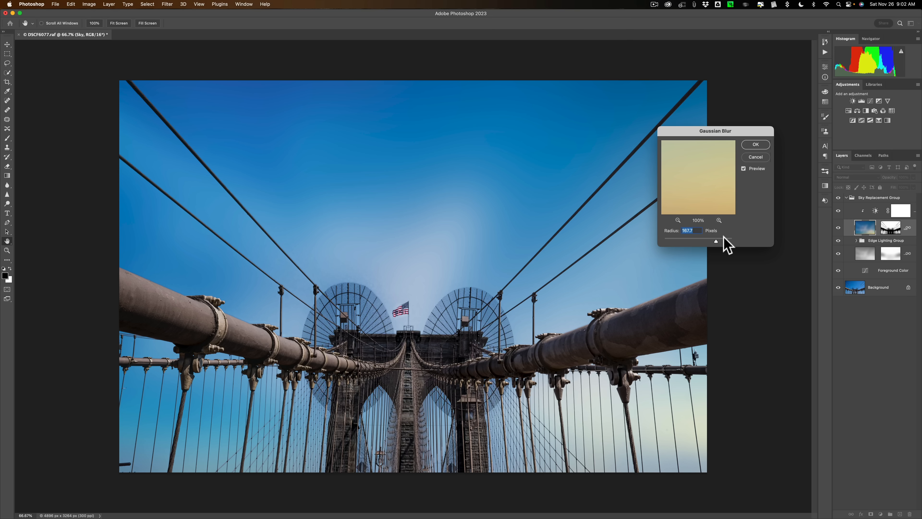
left_click(687, 238)
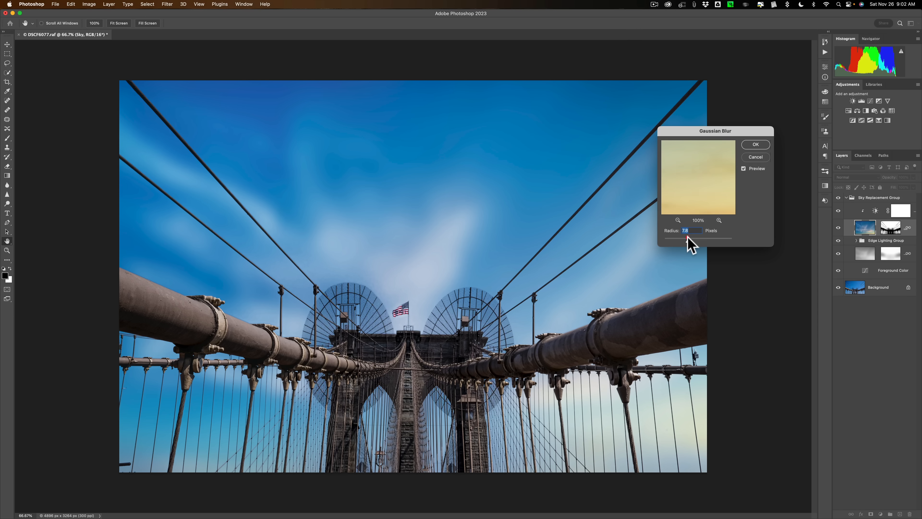
left_click(679, 240)
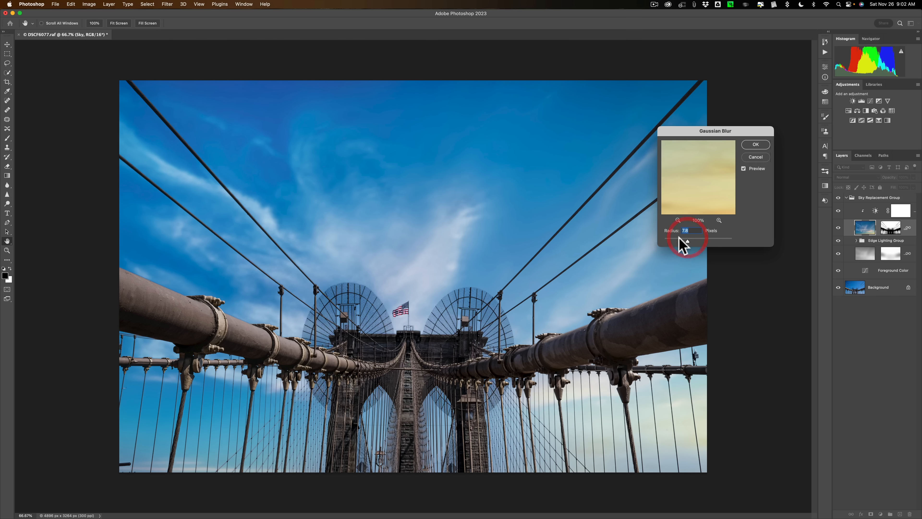
left_click(756, 157)
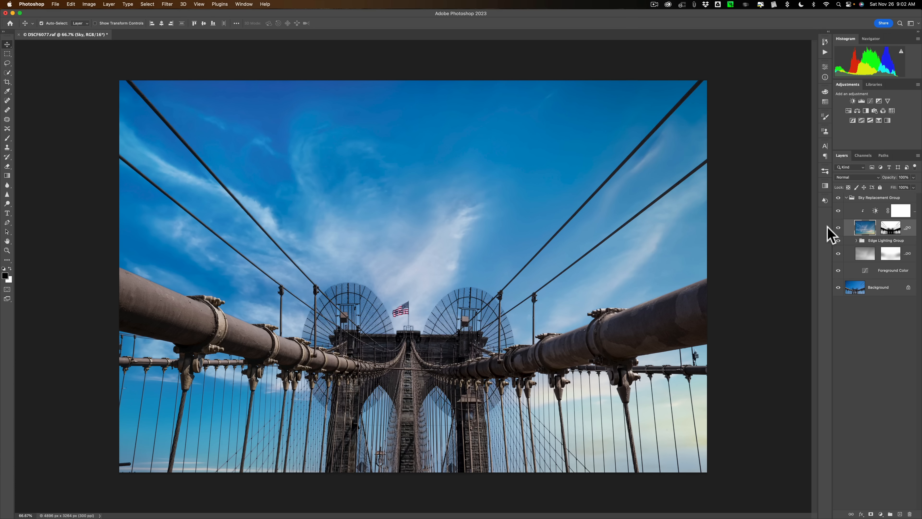